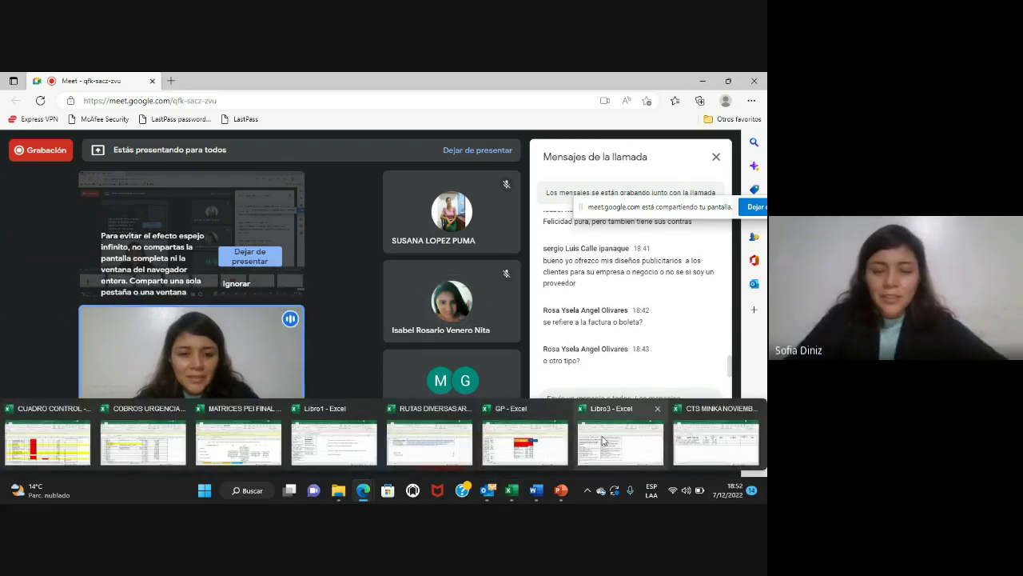
Switch to the blank Excel workbook Libro4
{"action": "left_click", "coordinate": [603, 441]}
{"action": "left_click", "coordinate": [554, 356]}
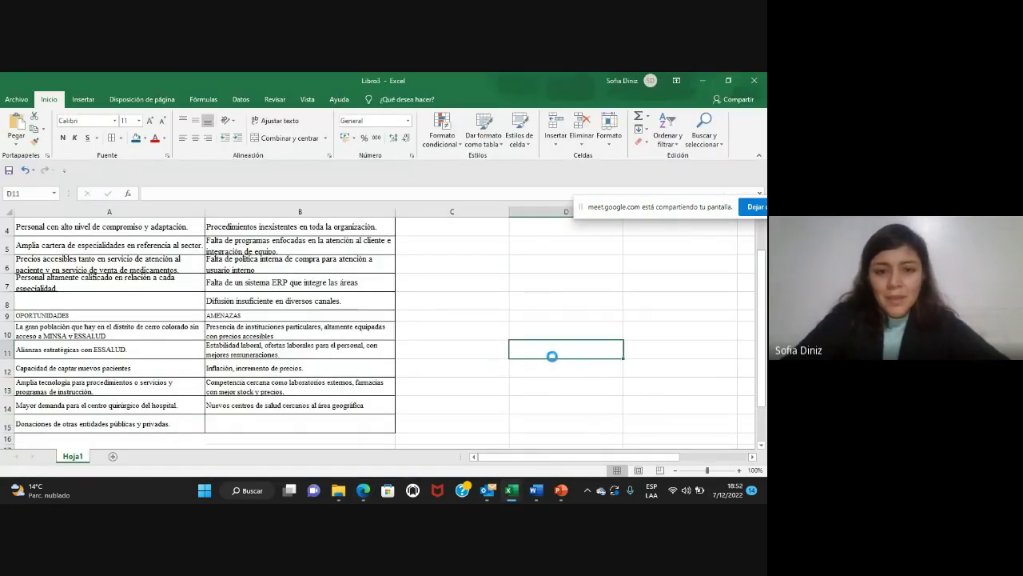
{"action": "left_click", "coordinate": [562, 490]}
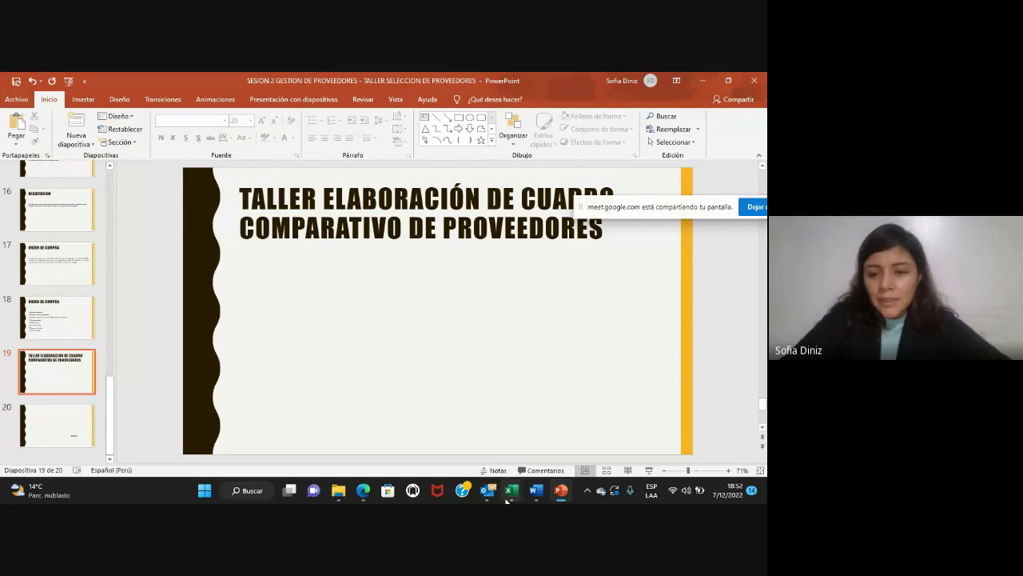
{"action": "mouse_move", "coordinate": [512, 490]}
{"action": "left_click", "coordinate": [721, 434]}
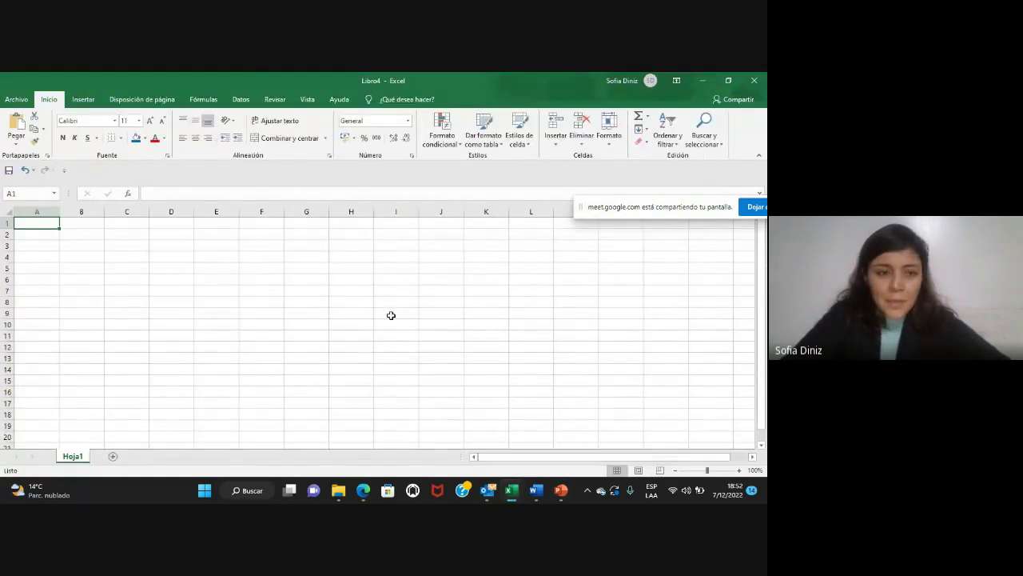
Apply borders to every cell in the range B2:I13 to form an empty table grid
{"action": "left_click", "coordinate": [72, 235]}
{"action": "left_click", "coordinate": [80, 255]}
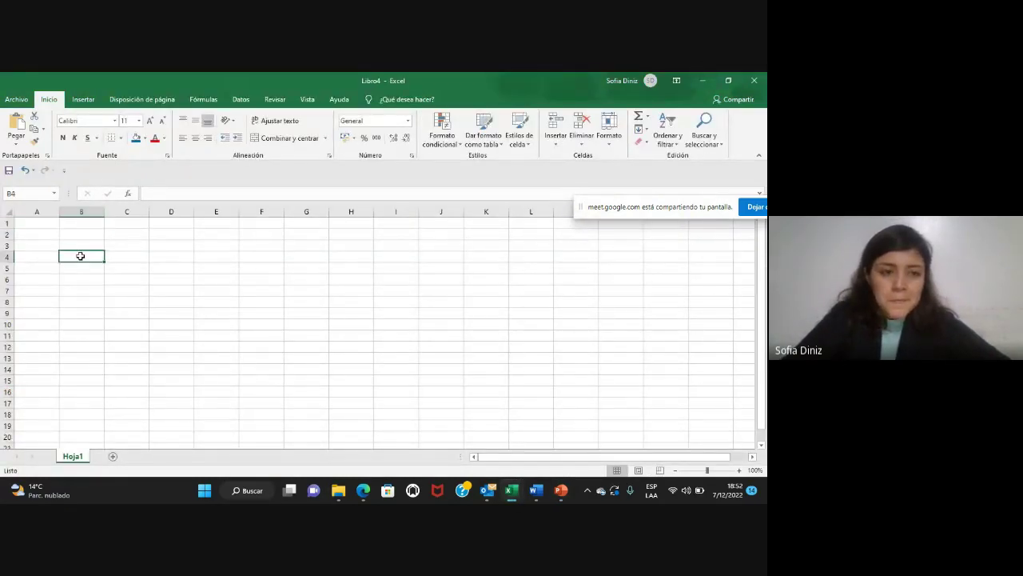
{"action": "mouse_move", "coordinate": [100, 234]}
{"action": "left_mouse_down"}
{"action": "mouse_move", "coordinate": [359, 297]}
{"action": "mouse_move", "coordinate": [368, 349]}
{"action": "mouse_move", "coordinate": [415, 359]}
{"action": "left_mouse_up"}
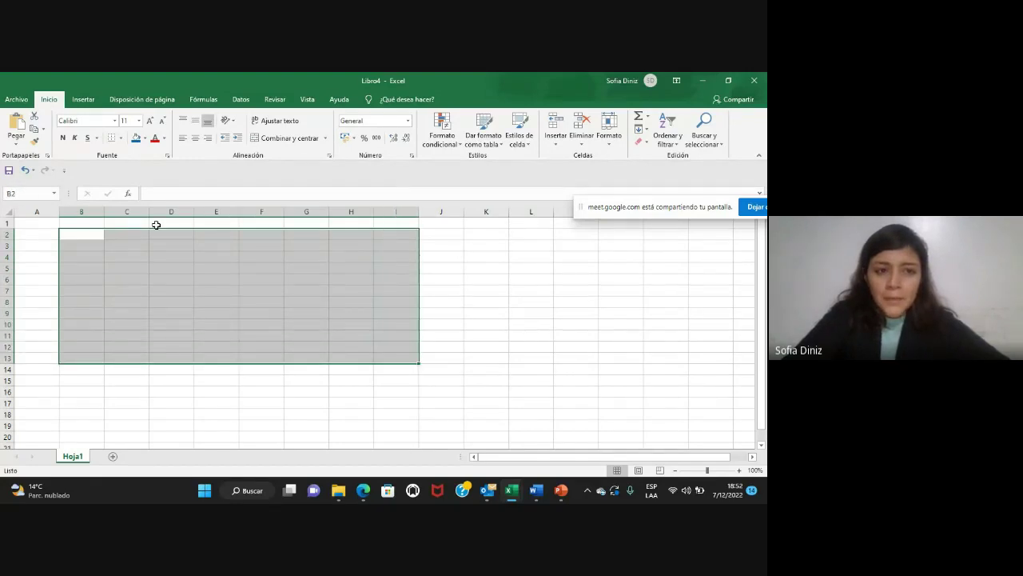
{"action": "left_click", "coordinate": [121, 138]}
{"action": "left_click", "coordinate": [143, 235]}
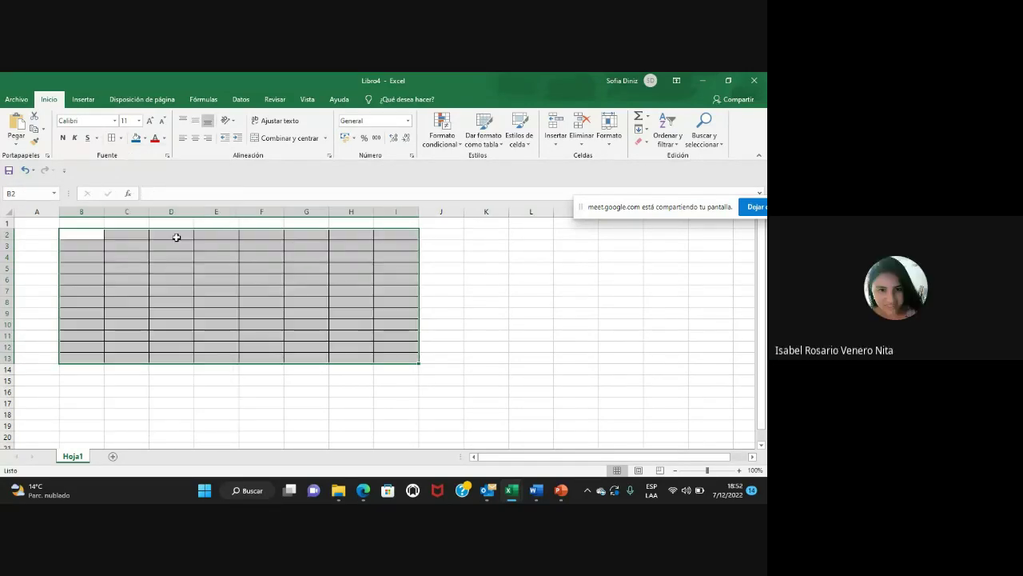
{"action": "left_click", "coordinate": [164, 300]}
{"action": "left_click", "coordinate": [116, 235]}
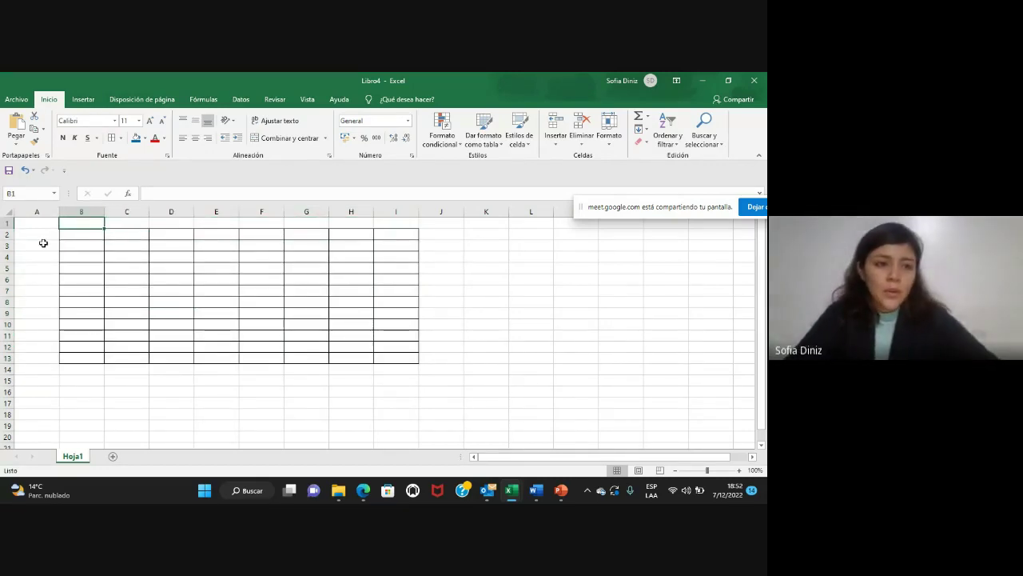
Insert two blank rows at rows 1 and 2, above the bordered table
{"action": "left_click", "coordinate": [5, 222]}
{"action": "left_click_drag", "start_coordinate": [4, 221], "coordinate": [15, 239]}
{"action": "key", "text": "ctrl+plus"}
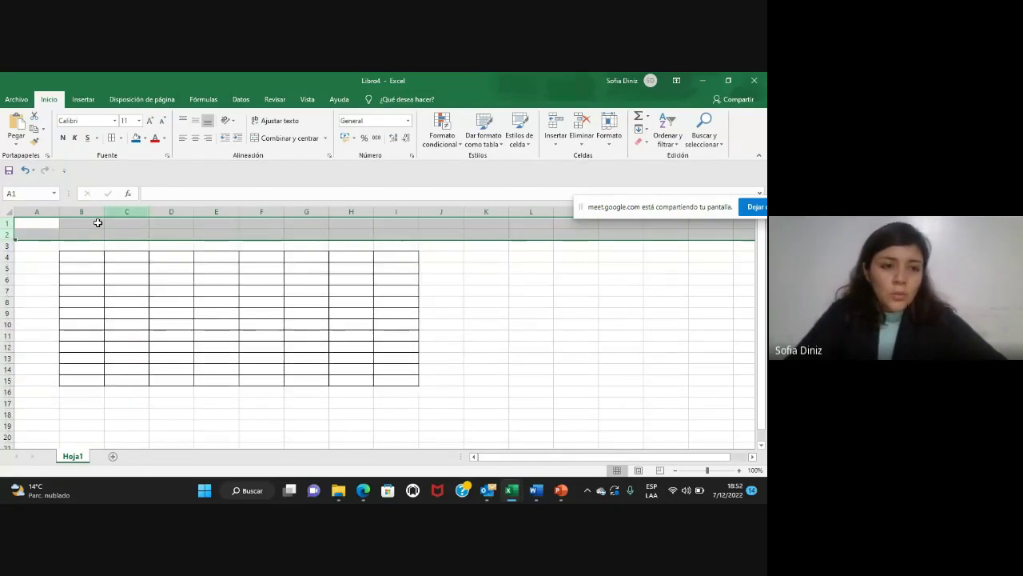
Enter the label "Producto:" in cell B2
{"action": "left_click", "coordinate": [78, 233]}
{"action": "type", "text": "Prodic"}
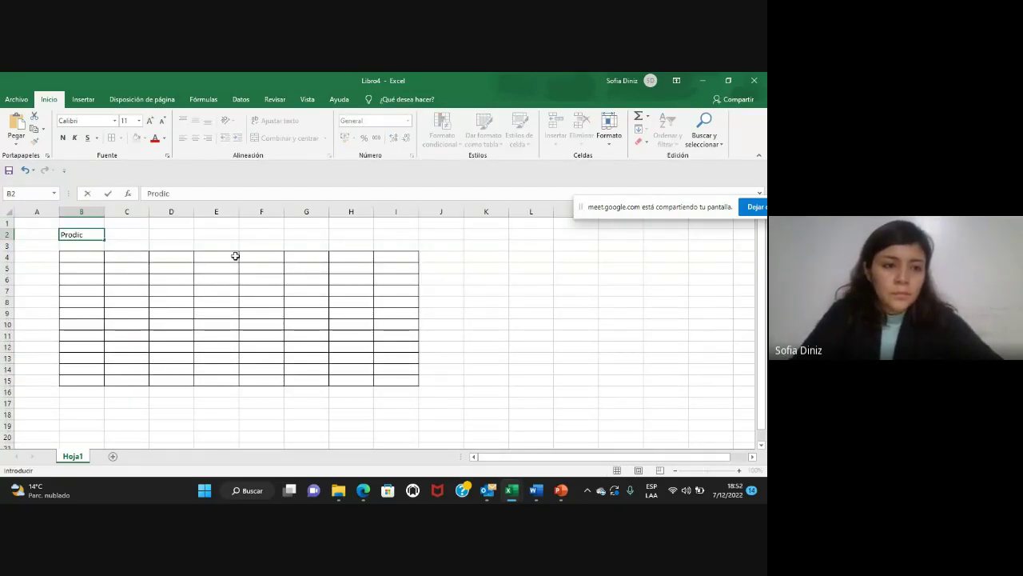
{"action": "key", "text": "BackSpace"}
{"action": "key", "text": "BackSpace"}
{"action": "type", "text": "ucto:"}
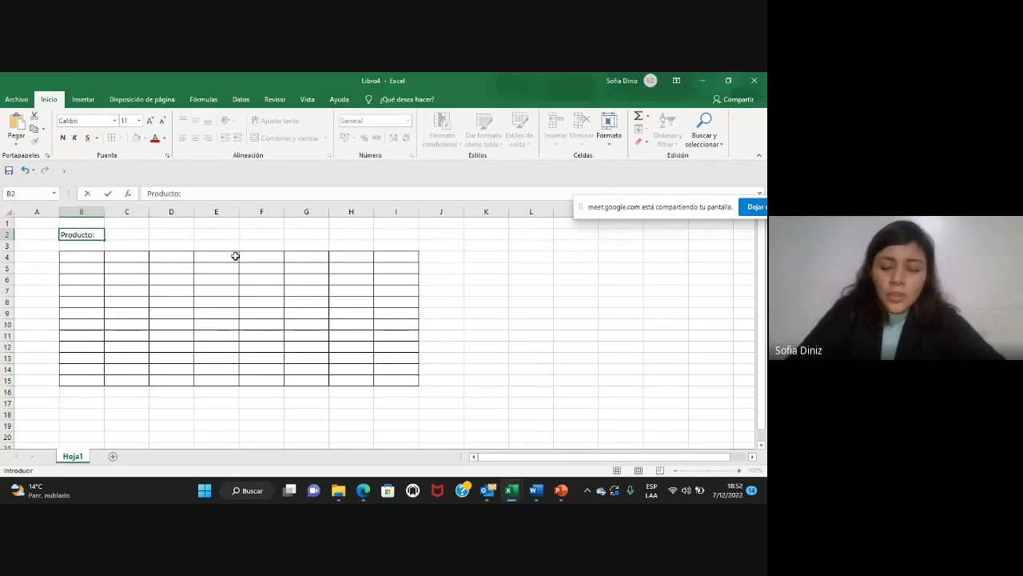
{"action": "key", "text": "ctrl+Return"}
{"action": "key", "text": "Right"}
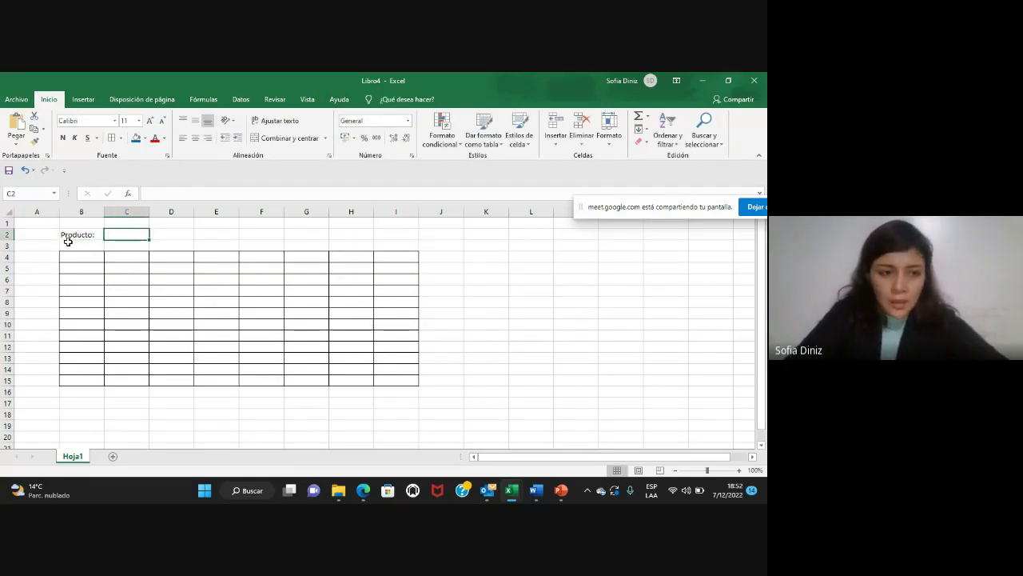
Insert three blank rows starting at row 3, between the product line and the table
{"action": "left_click_drag", "start_coordinate": [6, 245], "coordinate": [6, 263]}
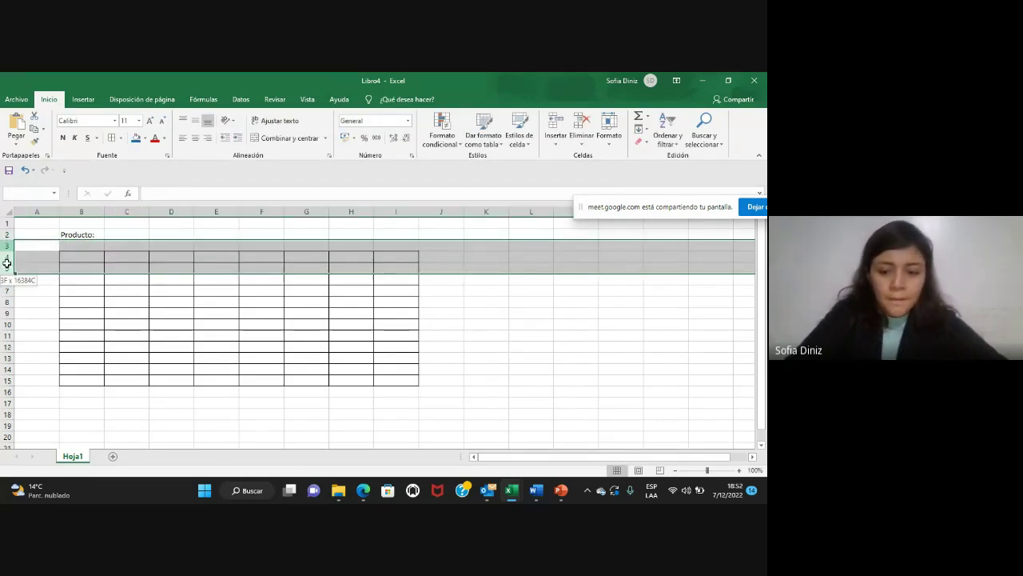
{"action": "key", "text": "ctrl+plus"}
{"action": "left_click", "coordinate": [121, 242]}
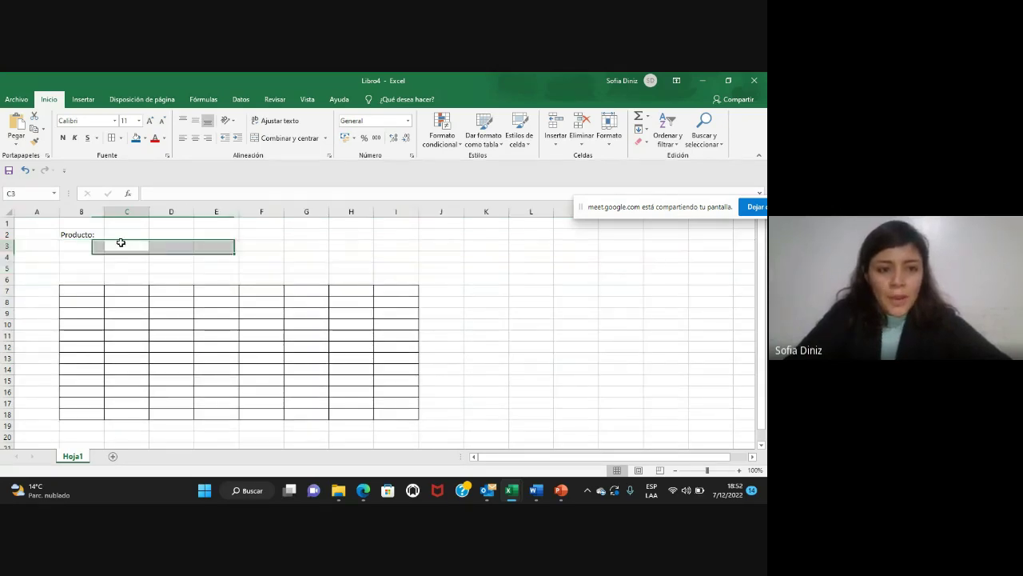
Enter "Laptops - equipo computo" in cell C2 as the product description
{"action": "left_click", "coordinate": [136, 233]}
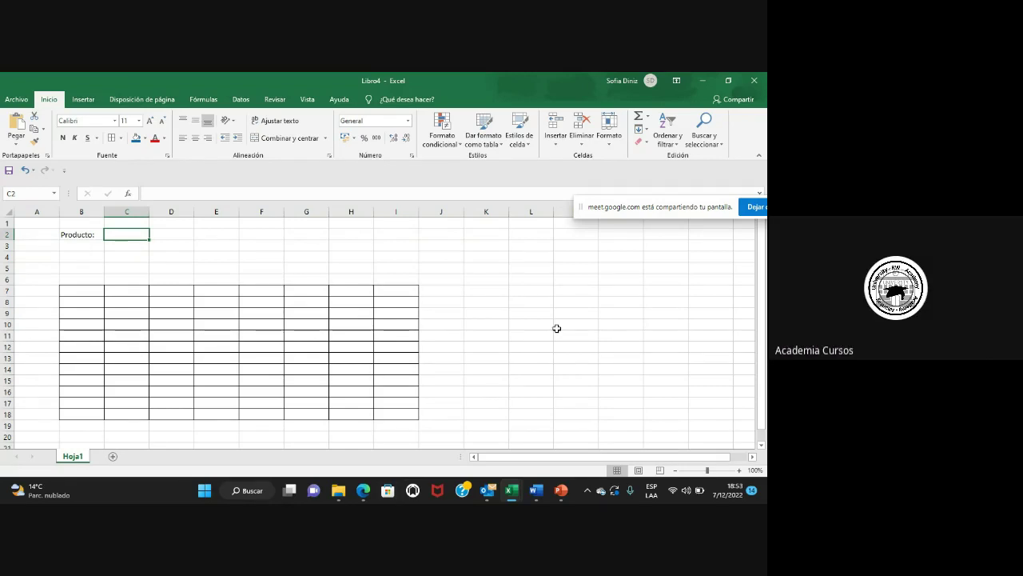
{"action": "type", "text": "Laptops"}
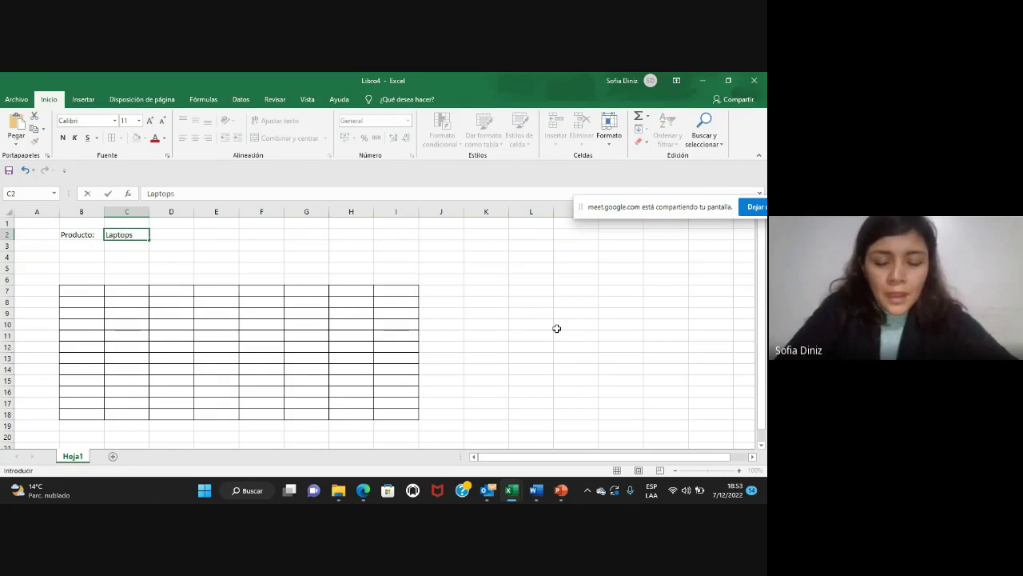
{"action": "type", "text": " - equ"}
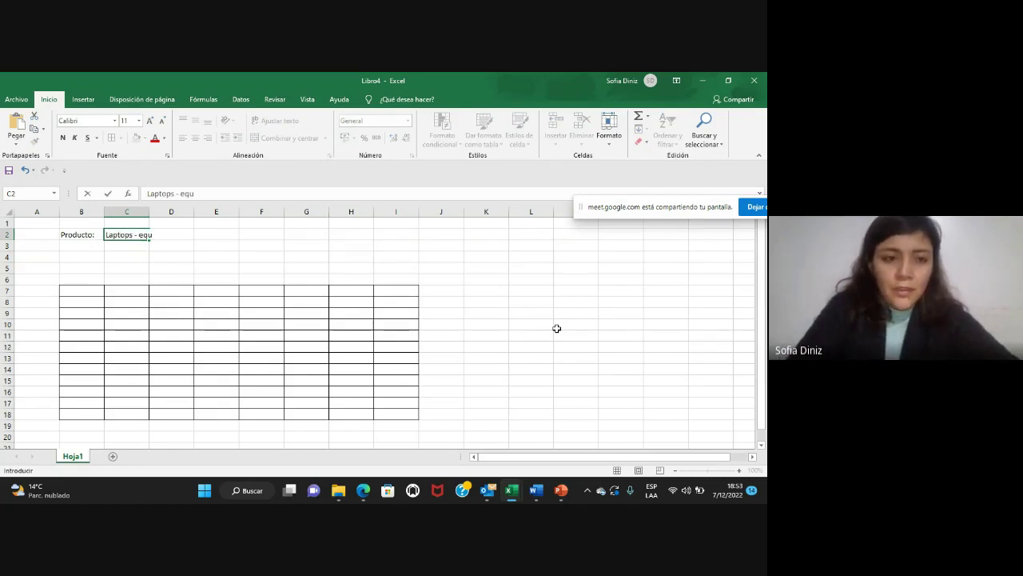
{"action": "type", "text": "ipo electroni"}
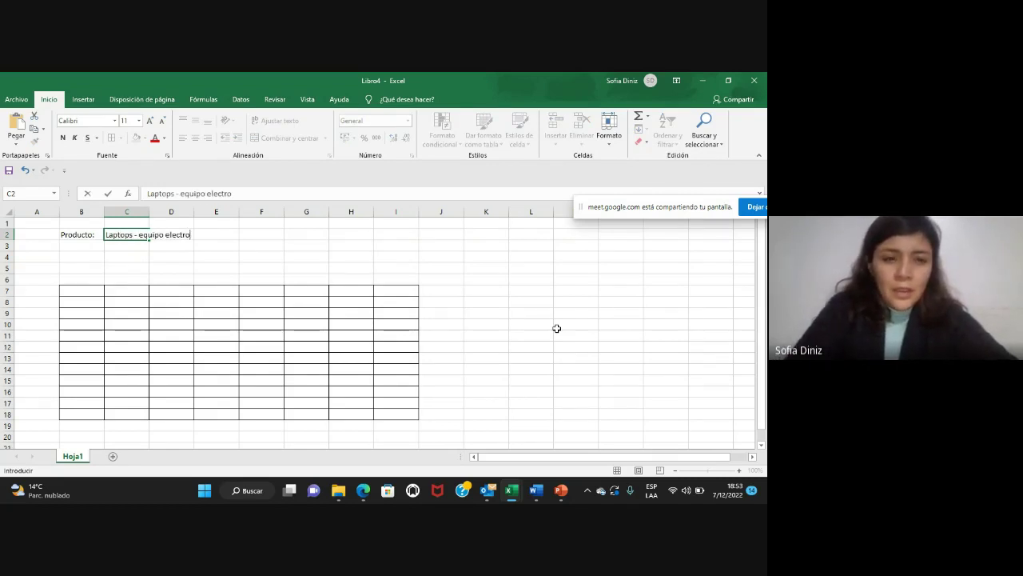
{"action": "key", "text": "BackSpace"}
{"action": "key", "text": "BackSpace"}
{"action": "key", "text": "BackSpace"}
{"action": "key", "text": "BackSpace"}
{"action": "key", "text": "BackSpace"}
{"action": "key", "text": "BackSpace"}
{"action": "key", "text": "BackSpace"}
{"action": "key", "text": "BackSpace"}
{"action": "type", "text": "computo"}
{"action": "key", "text": "Return"}
{"action": "key", "text": "Left"}
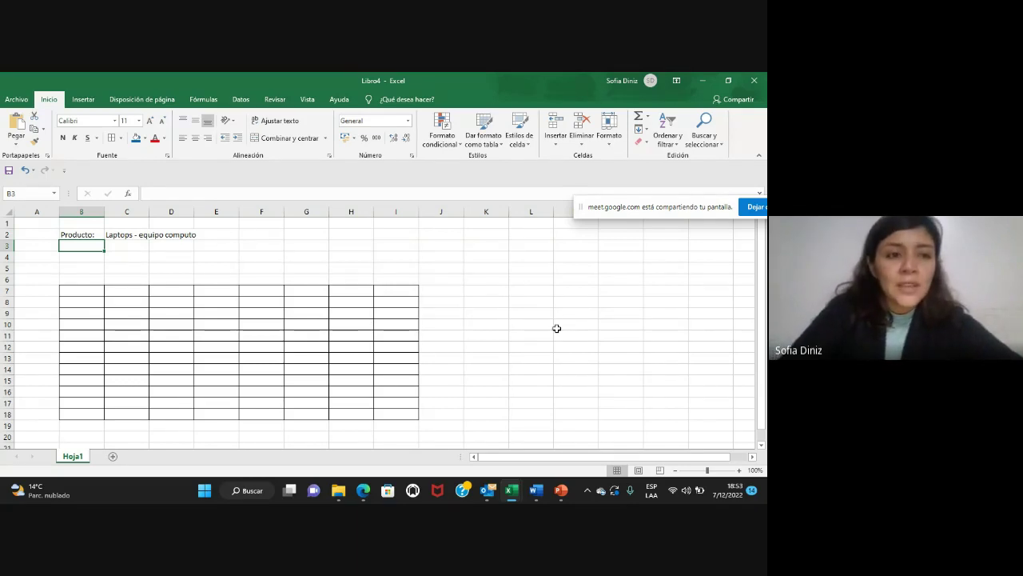
Insert four more blank rows starting at row 3, above the table
{"action": "left_click_drag", "start_coordinate": [4, 245], "coordinate": [6, 276]}
{"action": "key", "text": "ctrl+plus"}
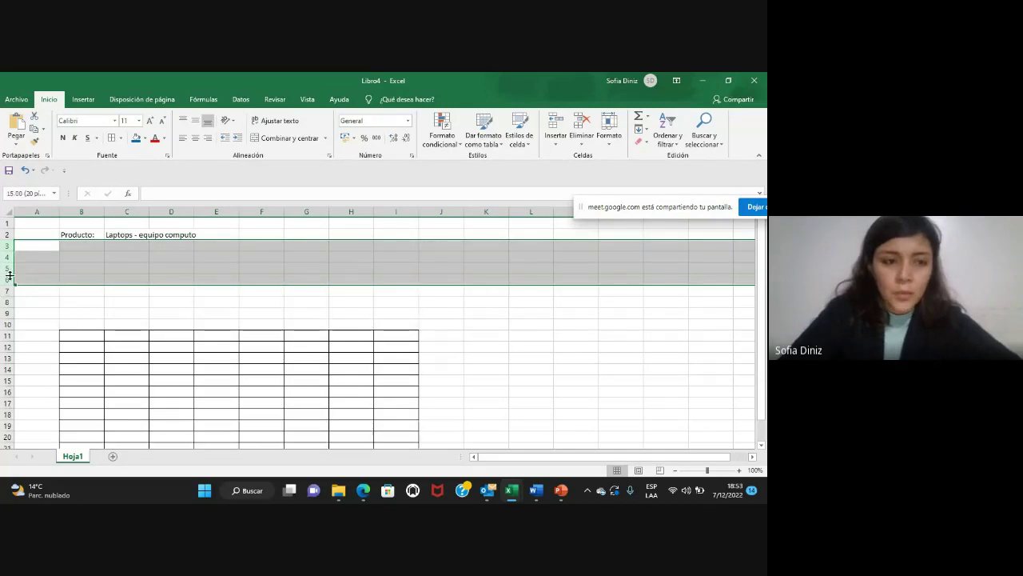
{"action": "left_click", "coordinate": [82, 244]}
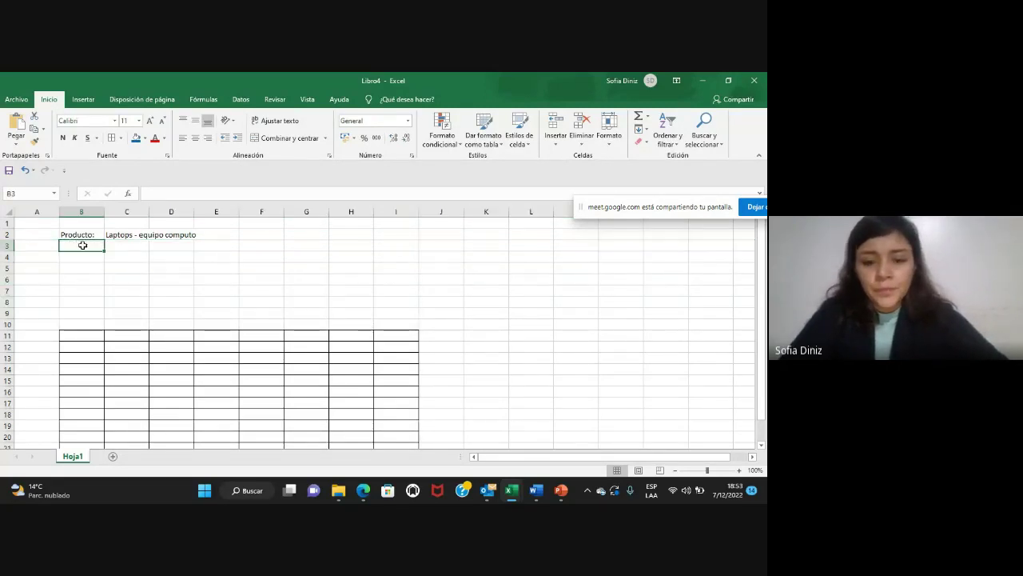
{"action": "type", "text": "Precio"}
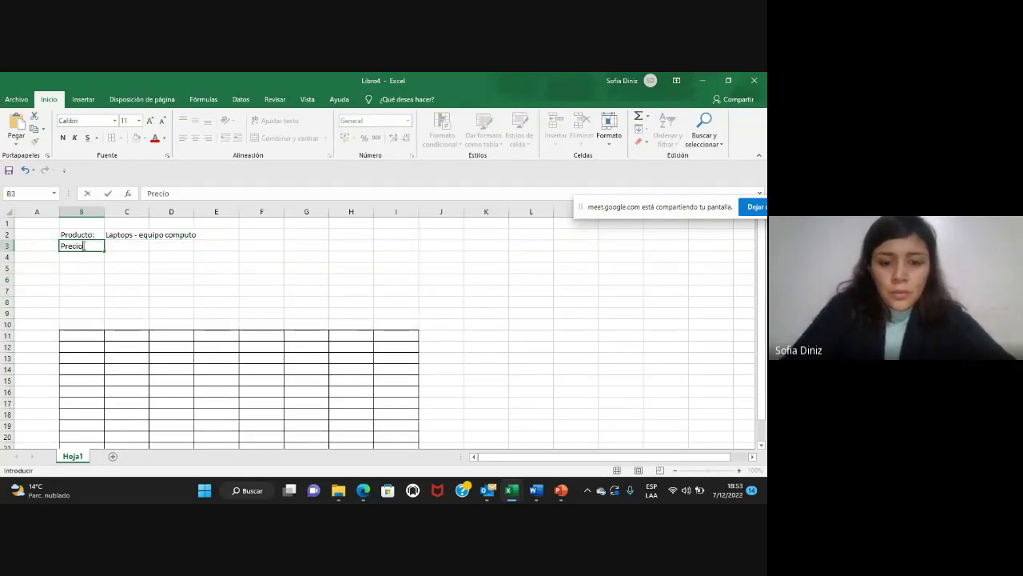
{"action": "key", "text": "Escape"}
Insert three blank rows at rows 4 to 6 and delete rows 4 to 6 twice, so the table starts in row 8
{"action": "left_click_drag", "start_coordinate": [7, 262], "coordinate": [7, 284]}
{"action": "key", "text": "ctrl+plus"}
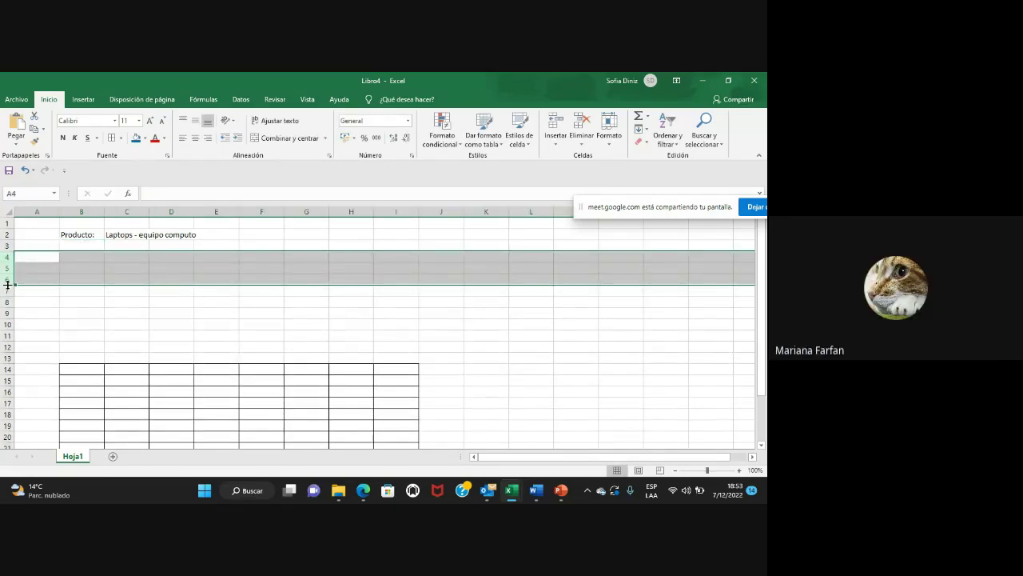
{"action": "key", "text": "ctrl+minus"}
{"action": "key", "text": "ctrl+minus"}
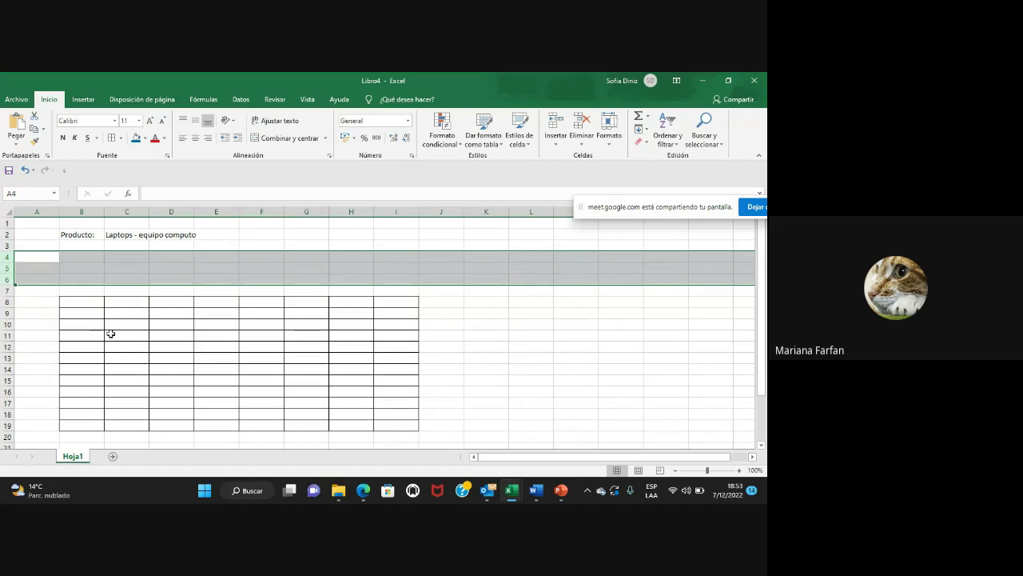
Enter the header "Atributos" in B8 and the criteria "precio", "Marca" and "Garantia" in B9 to B11
{"action": "left_click", "coordinate": [90, 313]}
{"action": "type", "text": "precio"}
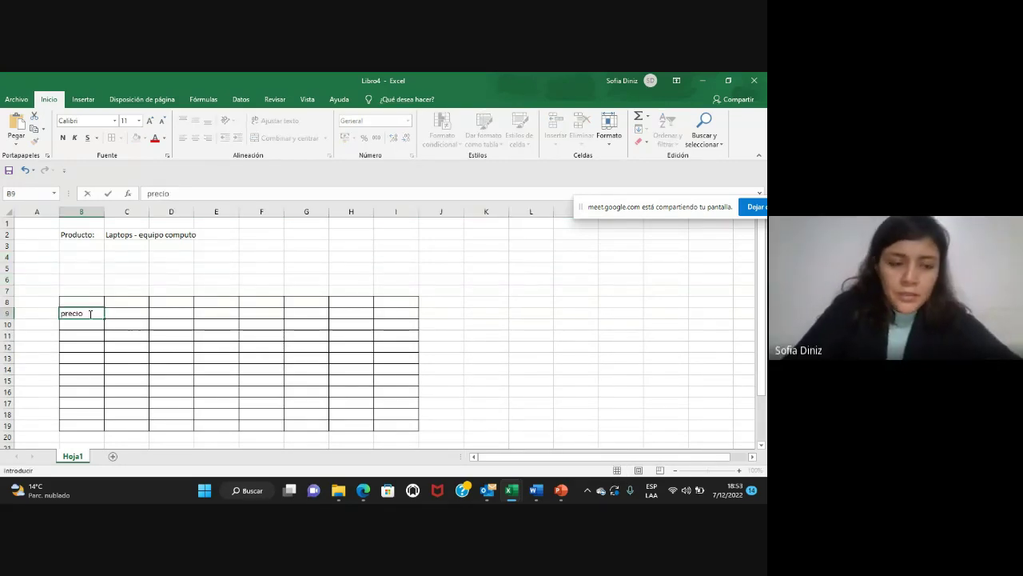
{"action": "key", "text": "Up"}
{"action": "type", "text": "Atributos"}
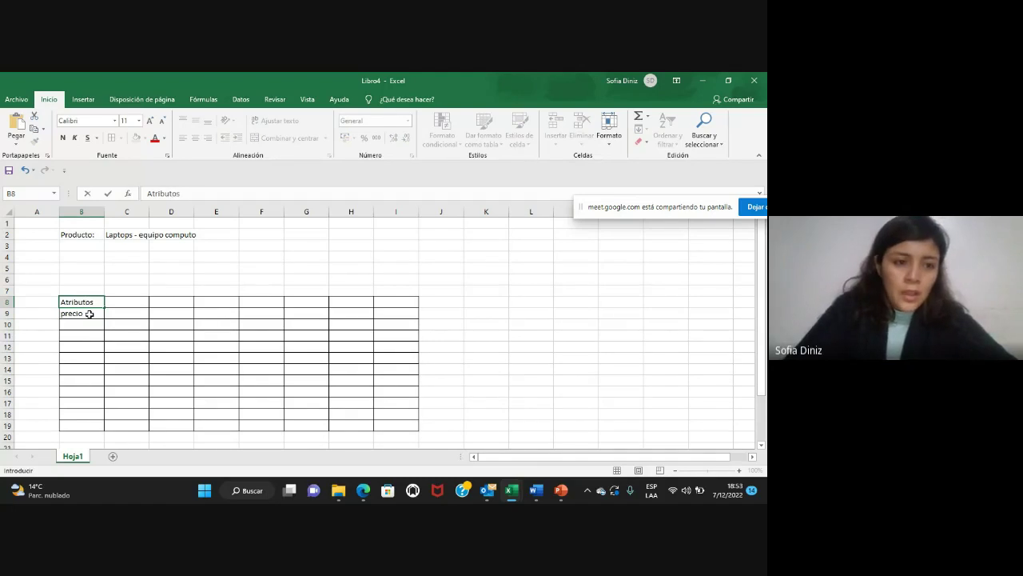
{"action": "key", "text": "Down"}
{"action": "key", "text": "Down"}
{"action": "type", "text": "Marca"}
{"action": "key", "text": "Return"}
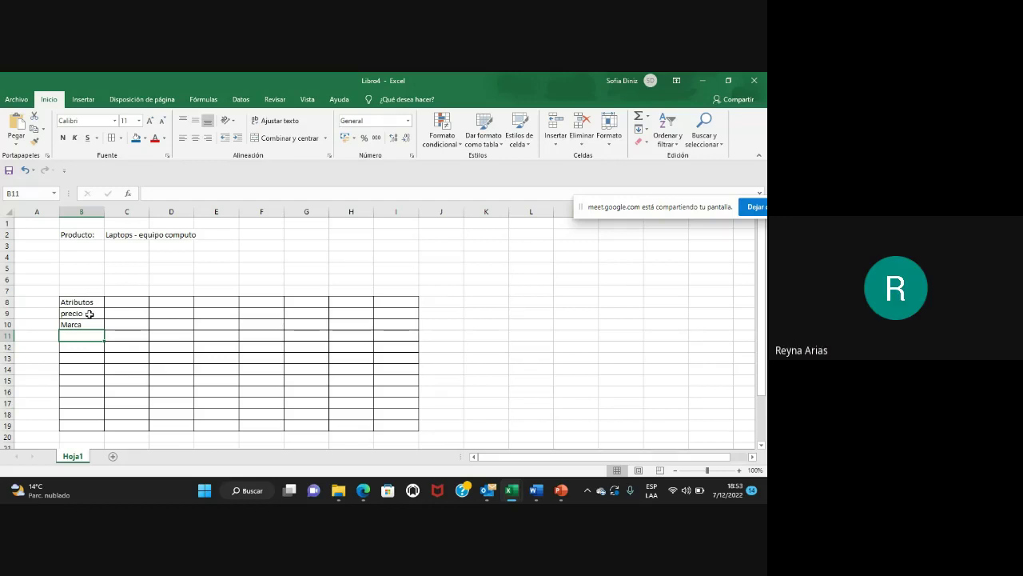
{"action": "type", "text": "Garantia"}
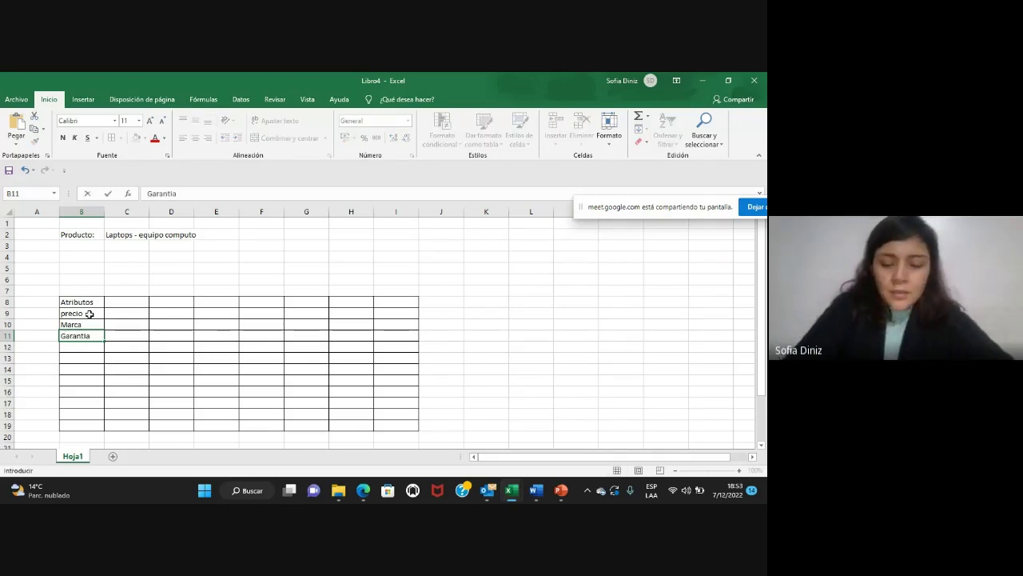
{"action": "key", "text": "Return"}
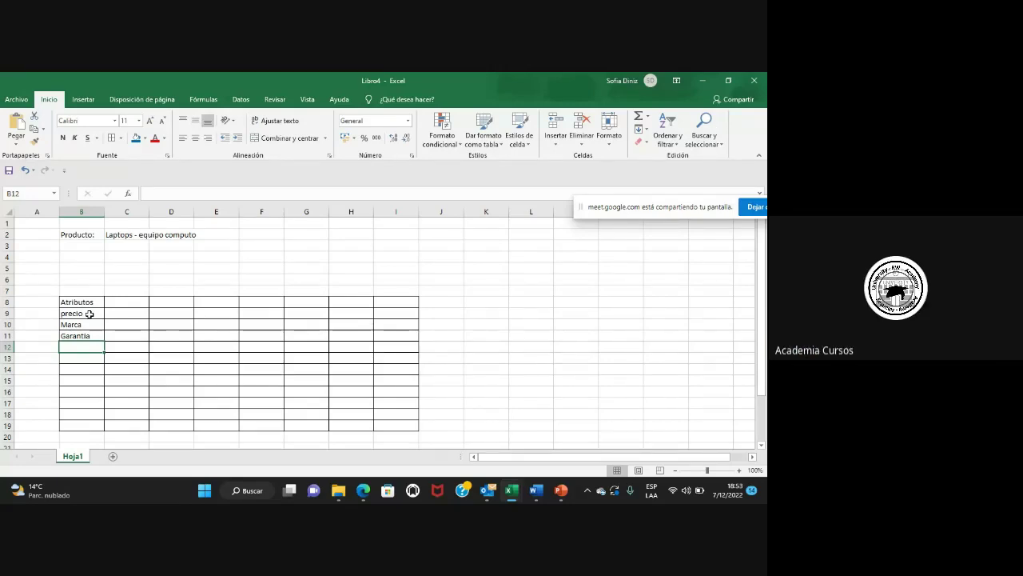
Add "Tamaño de pantalla" in B12 and "Capacidad de memoria" in B13, and autofit column B to its contents
{"action": "type", "text": "T"}
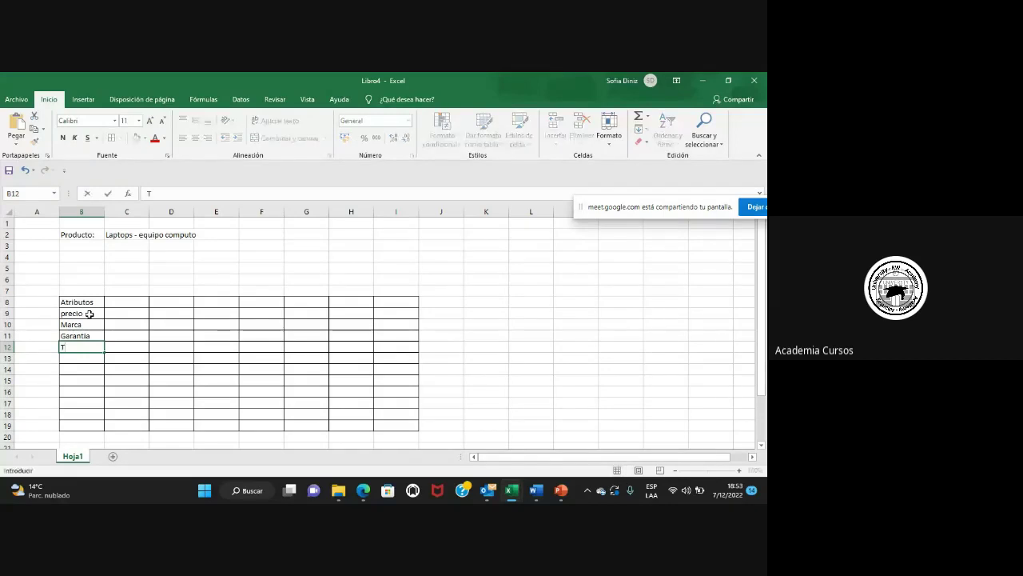
{"action": "type", "text": "Tamaño de pan"}
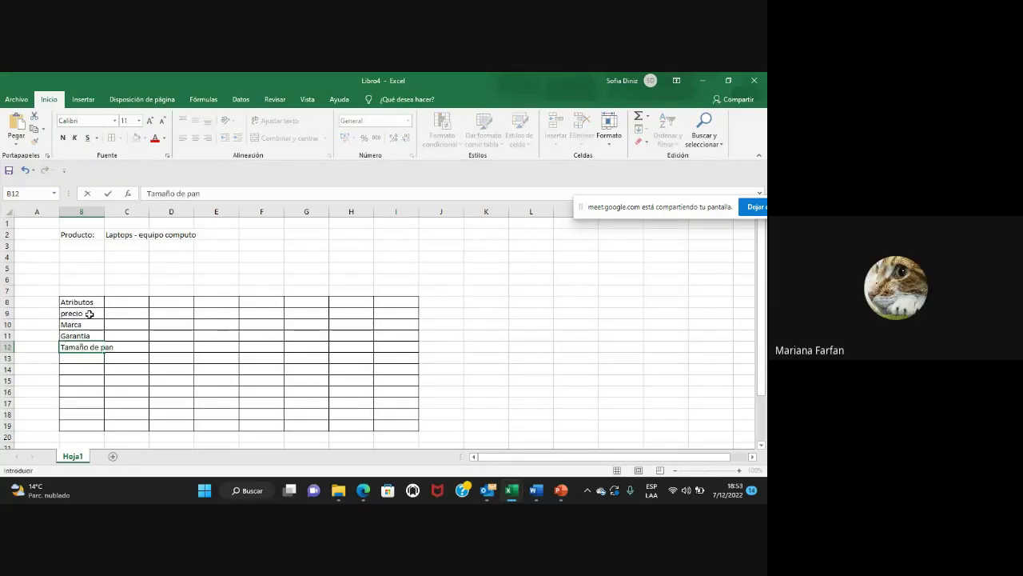
{"action": "type", "text": "talla"}
{"action": "key", "text": "Return"}
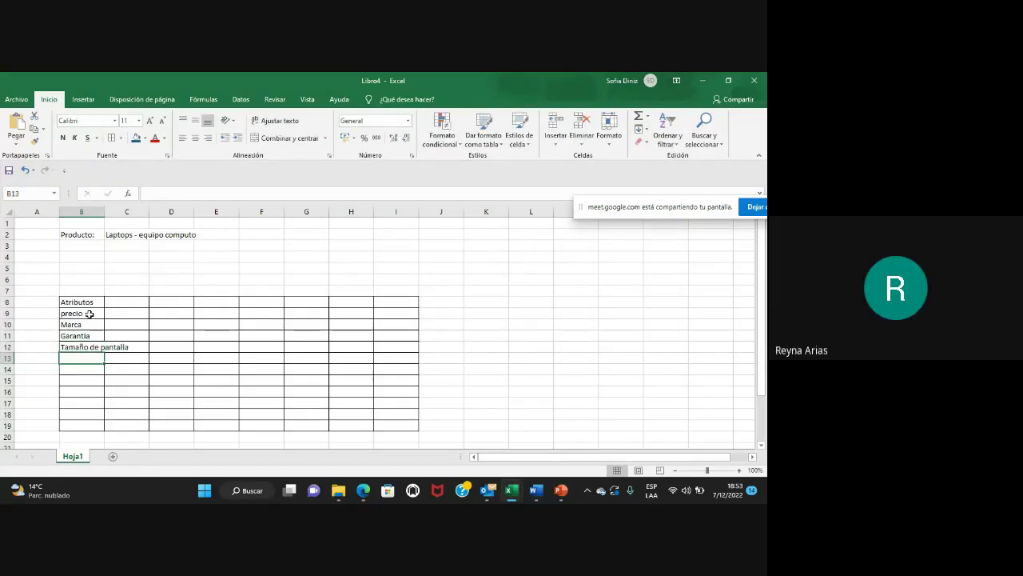
{"action": "type", "text": "Capaci"}
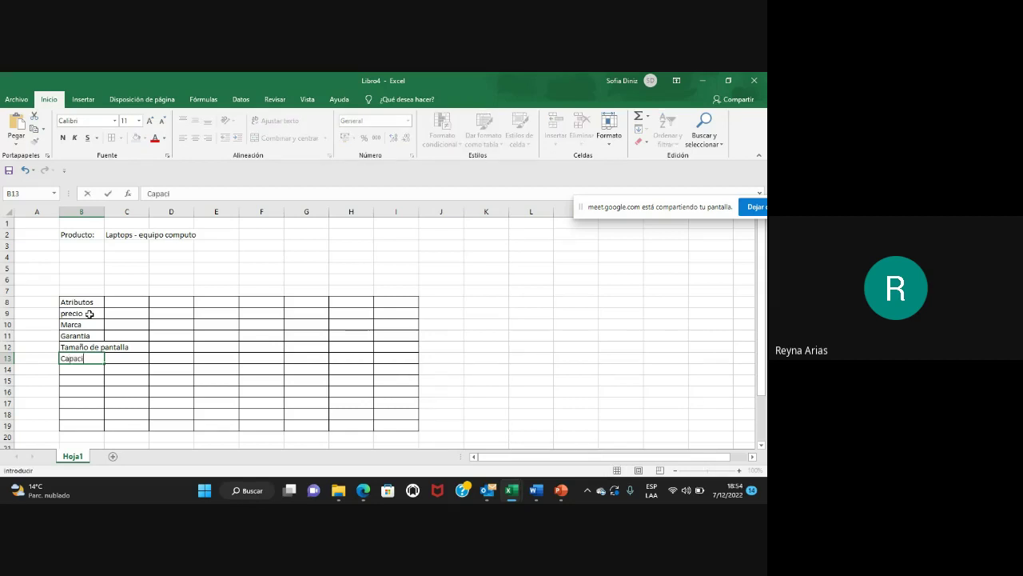
{"action": "type", "text": "dad de memoria"}
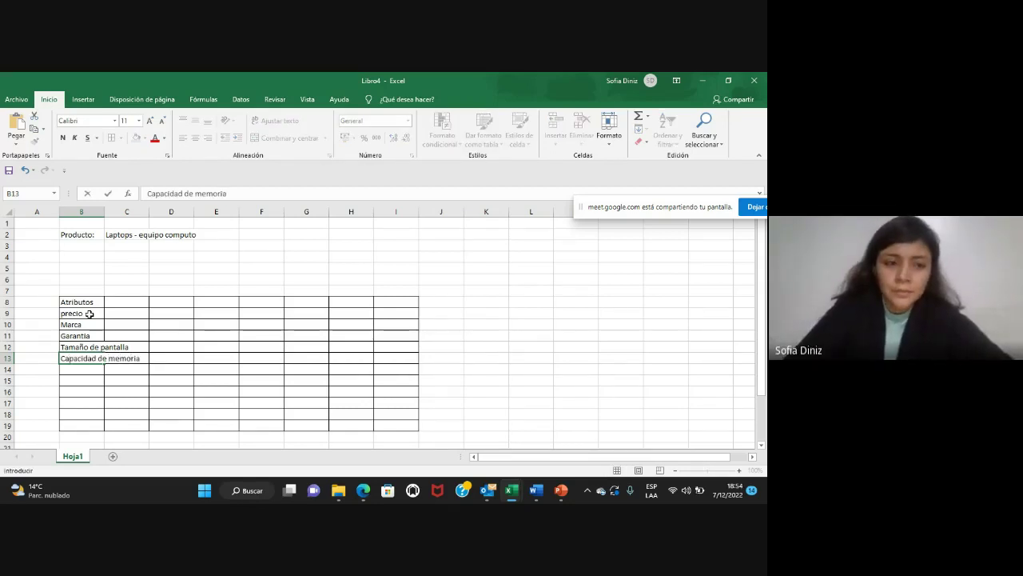
{"action": "key", "text": "Return"}
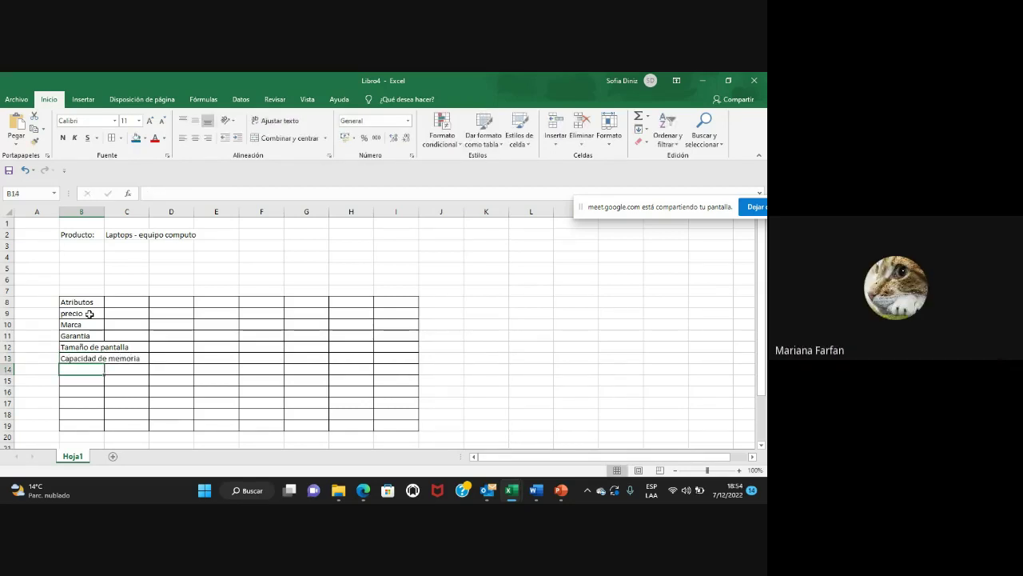
{"action": "double_click", "coordinate": [104, 211]}
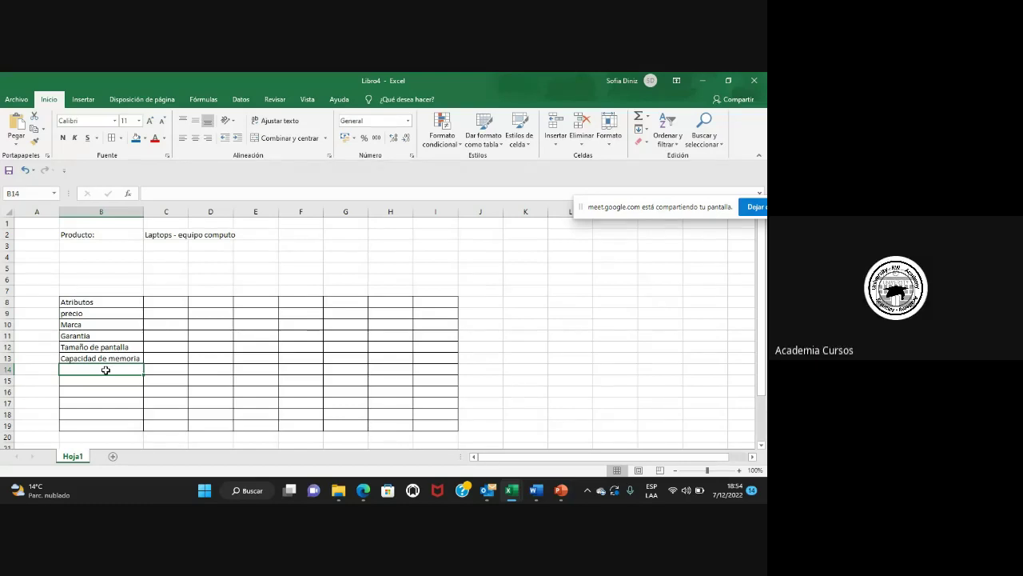
{"action": "type", "text": "Tiemp"}
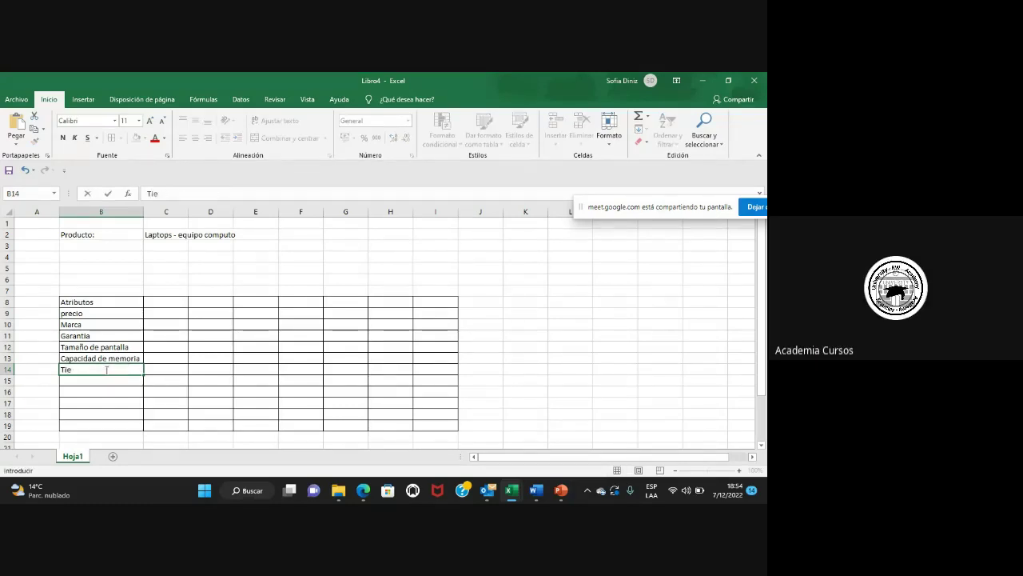
{"action": "key", "text": "Escape"}
{"action": "key", "text": "ctrl+z"}
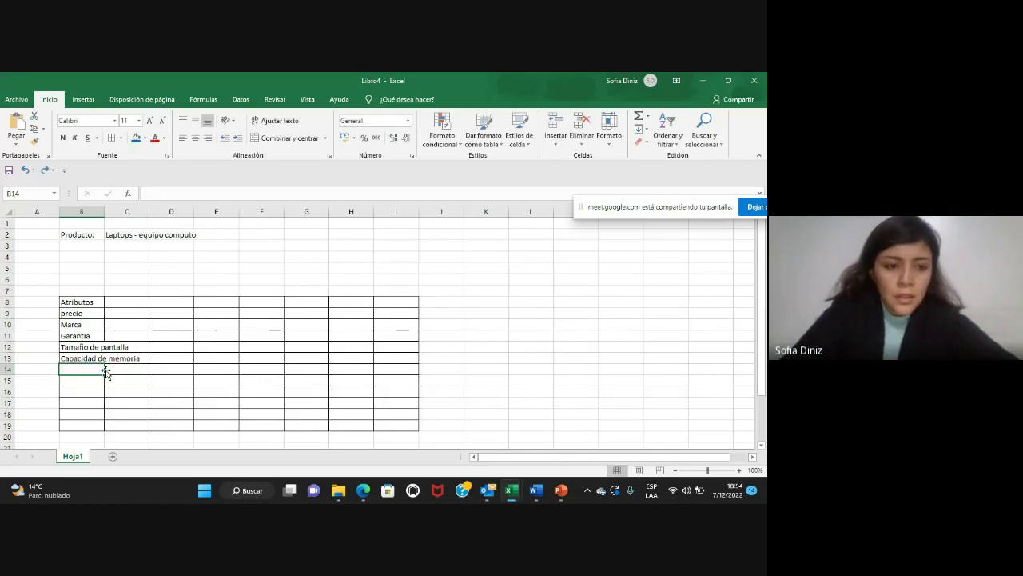
{"action": "double_click", "coordinate": [104, 211]}
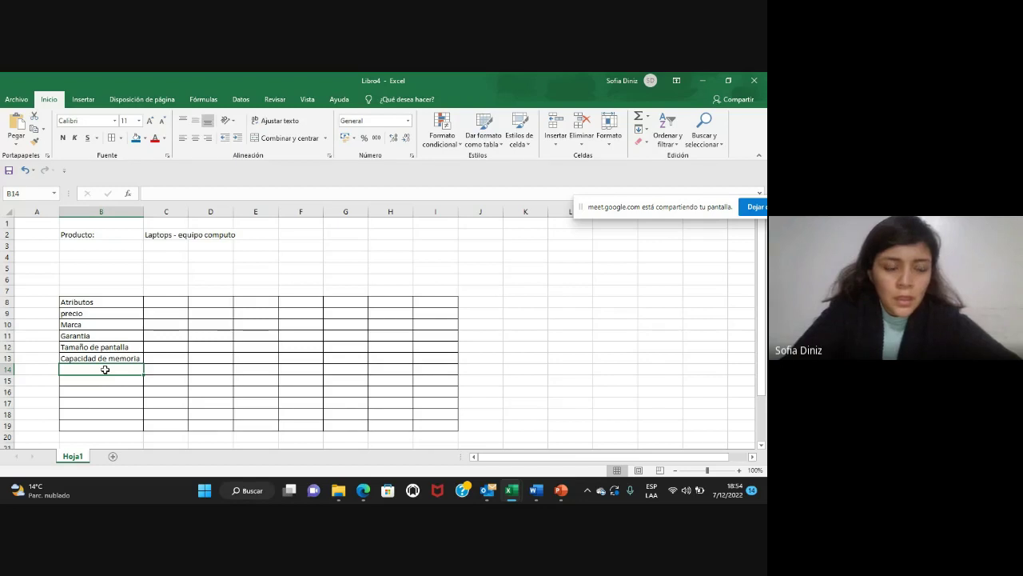
Enter the attribute "Tiempo de entrega" in B14, below "Capacidad de memoria"
{"action": "type", "text": "Tie"}
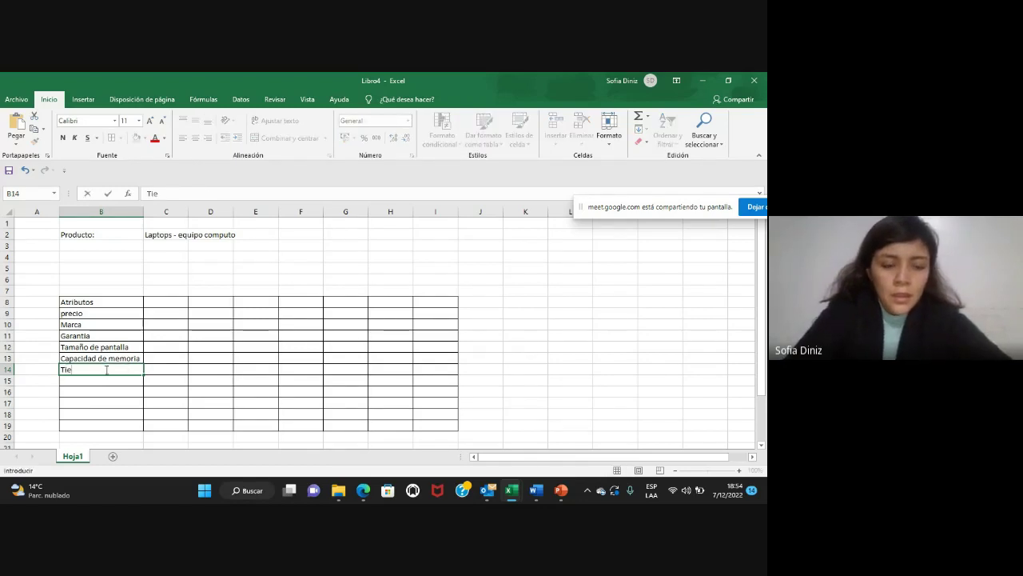
{"action": "type", "text": "mpo de entrega"}
{"action": "key", "text": "Return"}
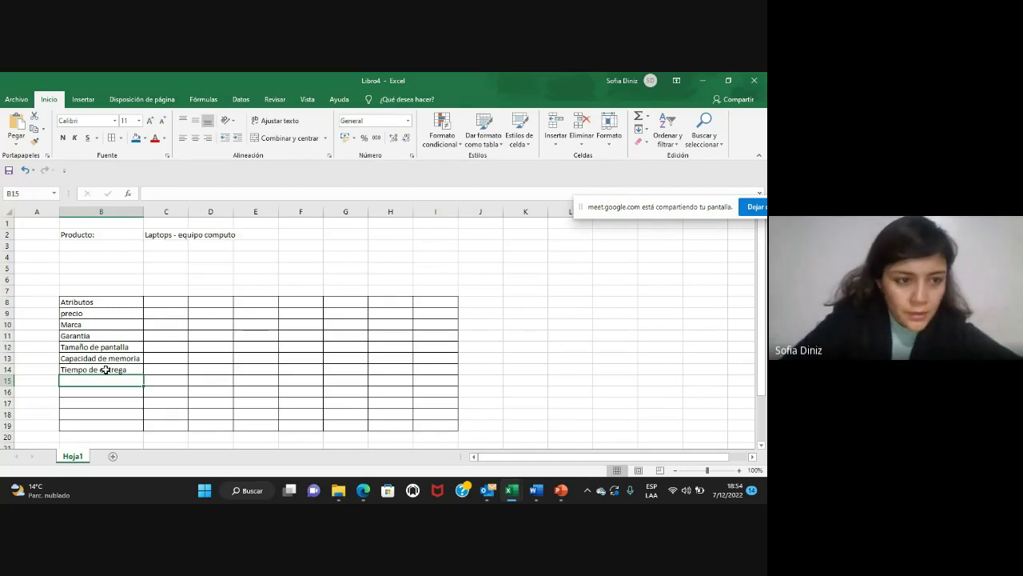
Delete three blank rows starting at row 3, between the product line and the table
{"action": "left_click", "coordinate": [5, 244]}
{"action": "key", "text": "ctrl+minus"}
{"action": "key", "text": "ctrl+minus"}
{"action": "key", "text": "ctrl+minus"}
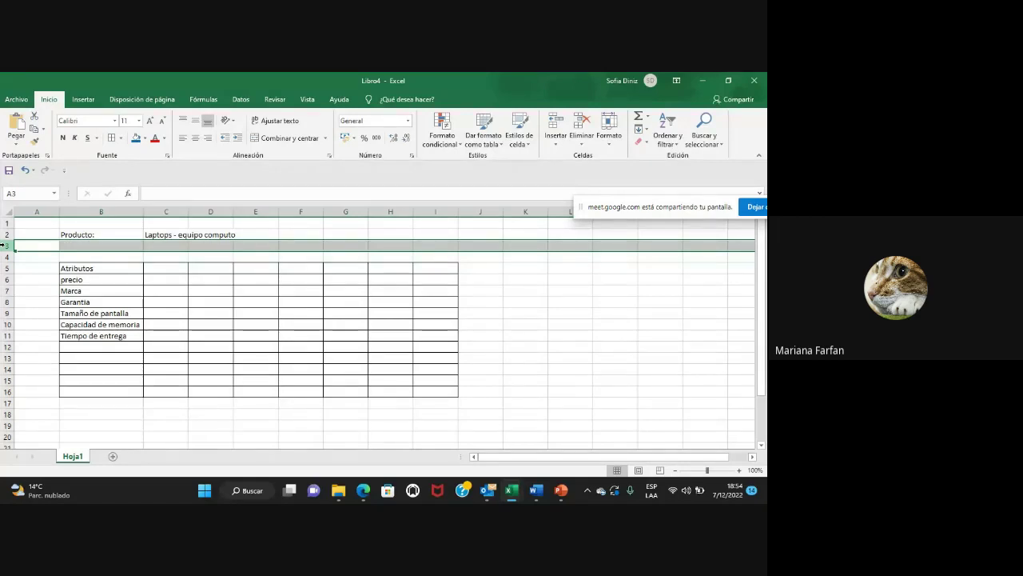
Enter the attribute "Forma de pago" in B12, below "Tiempo de entrega"
{"action": "key", "text": "Down"}
{"action": "key", "text": "Right"}
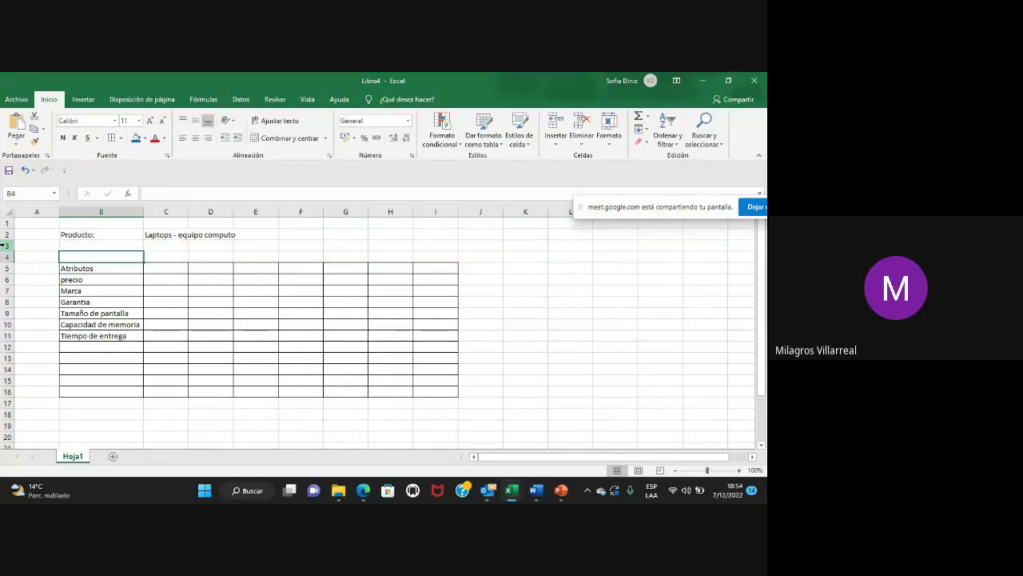
{"action": "key", "text": "Down"}
{"action": "key", "text": "Down"}
{"action": "key", "text": "Down"}
{"action": "key", "text": "Down"}
{"action": "key", "text": "Down"}
{"action": "key", "text": "Down"}
{"action": "key", "text": "Down"}
{"action": "key", "text": "Down"}
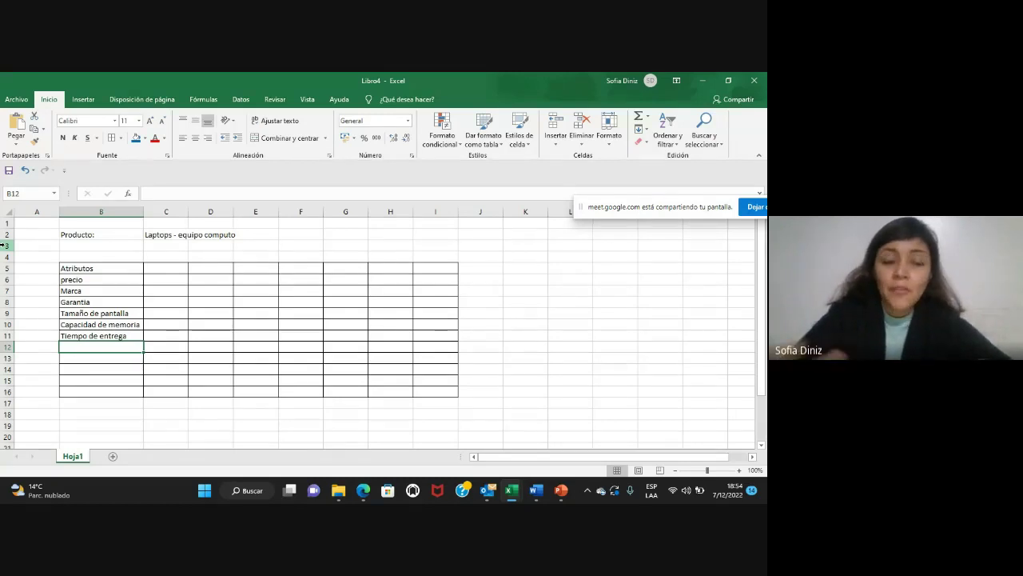
{"action": "type", "text": "Forma de pago"}
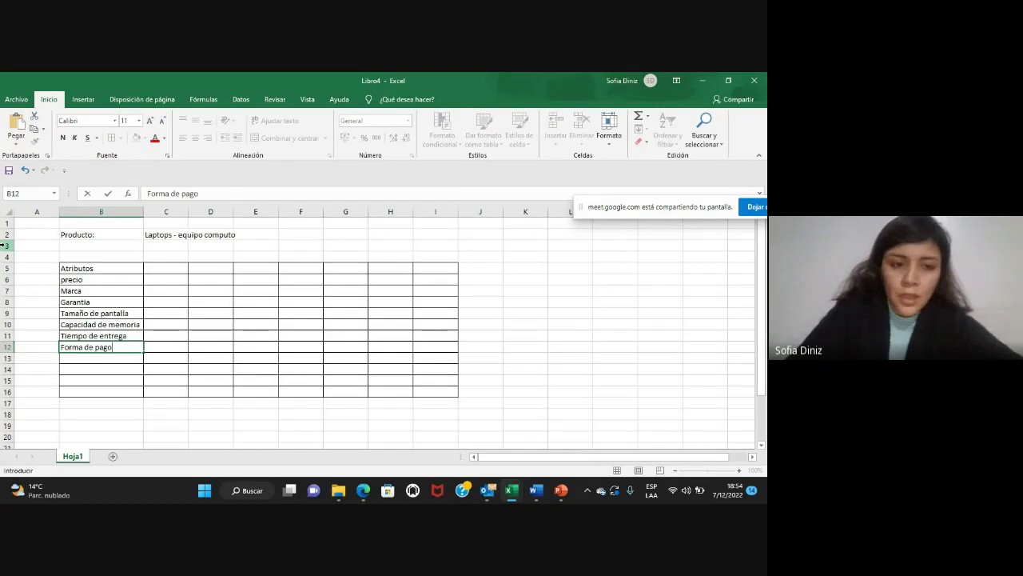
{"action": "key", "text": "ctrl+Return"}
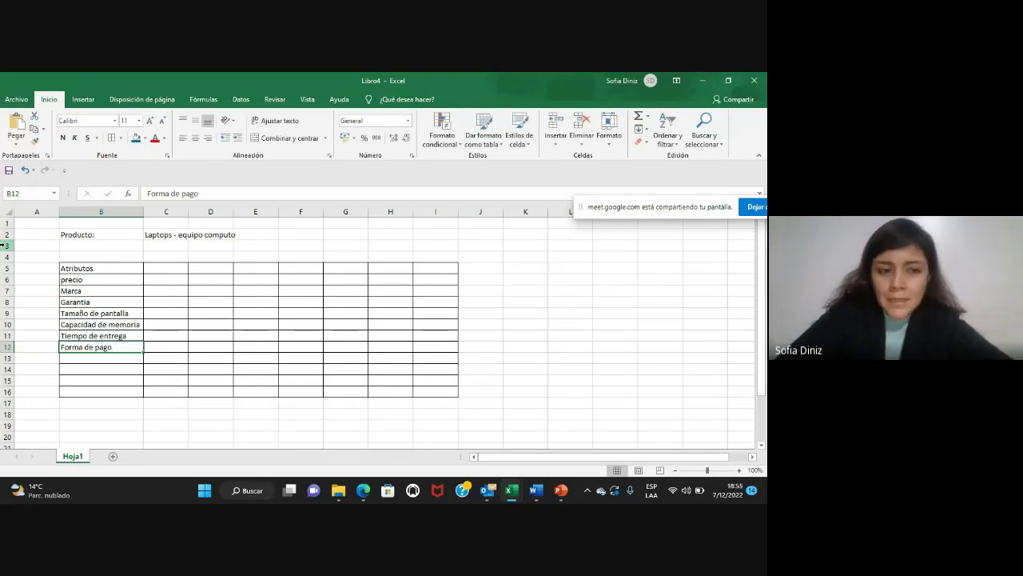
Enter the supplier headers "Proveedor 1", "Proveedor 2" and "Proveedor 3" in C5 to E5
{"action": "left_click", "coordinate": [167, 266]}
{"action": "type", "text": "Pro"}
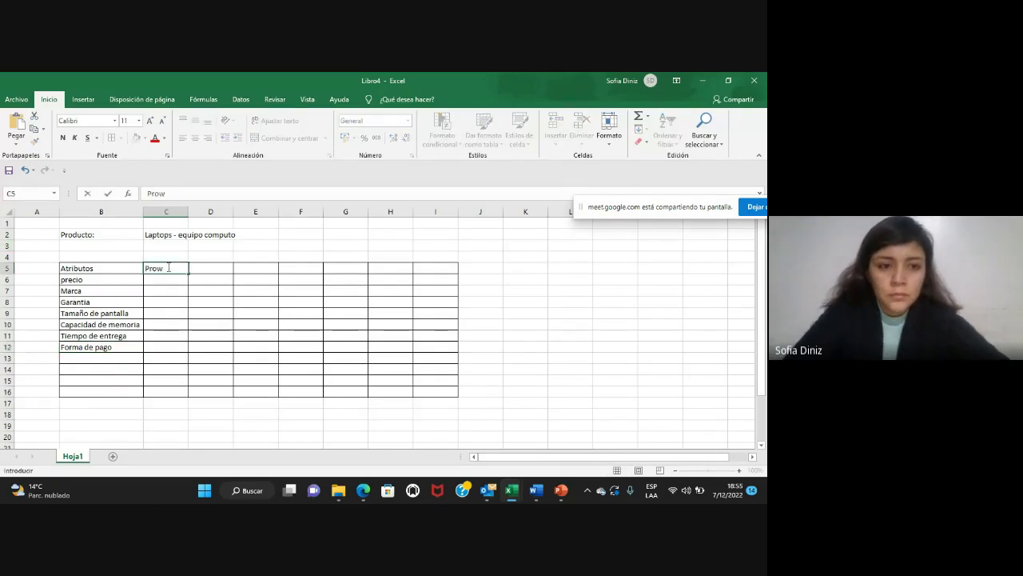
{"action": "type", "text": "veedor 1"}
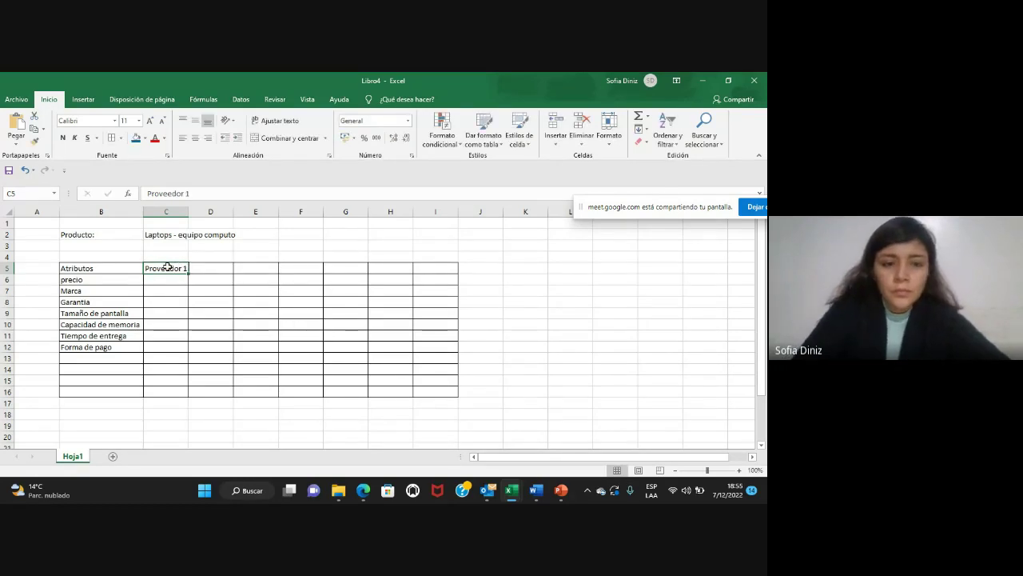
{"action": "key", "text": "Tab"}
{"action": "type", "text": "Proveedo"}
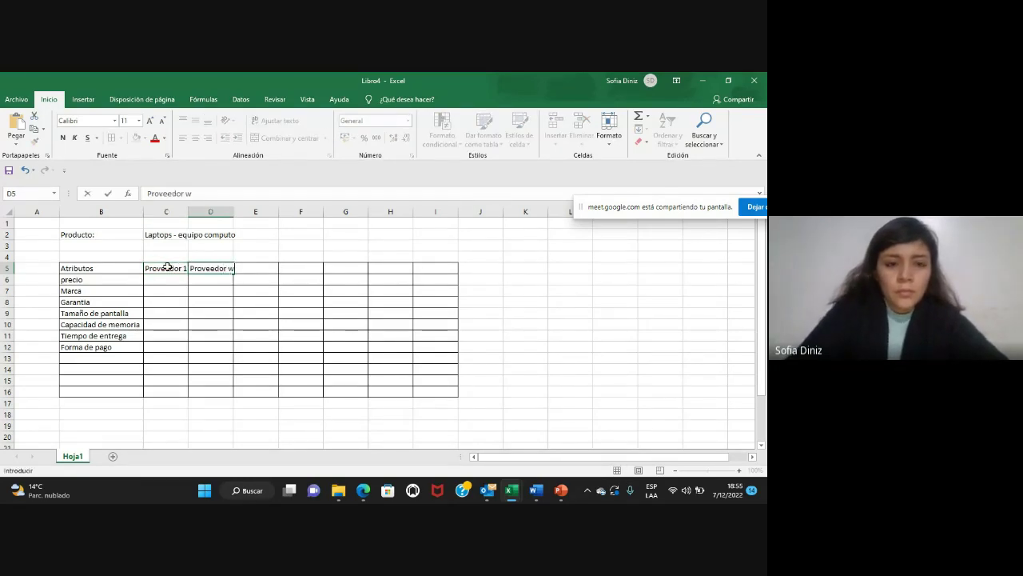
{"action": "key", "text": "Tab"}
{"action": "type", "text": "P"}
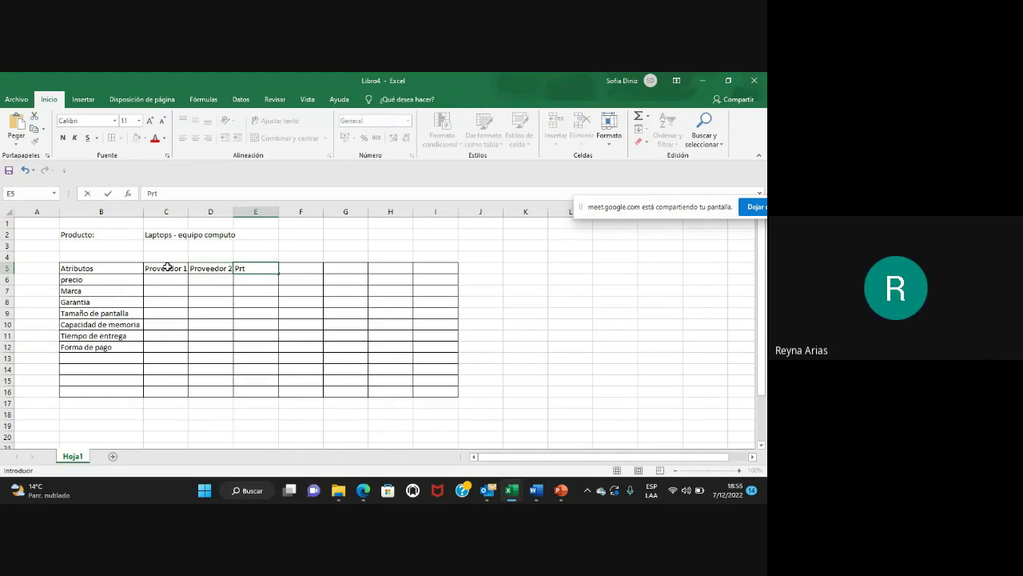
{"action": "type", "text": "roveed"}
{"action": "key", "text": "Down"}
Enter the attribute "Forma de entrega" in B13, below "Forma de pago"
{"action": "key", "text": "Left"}
{"action": "key", "text": "Left"}
{"action": "key", "text": "Down"}
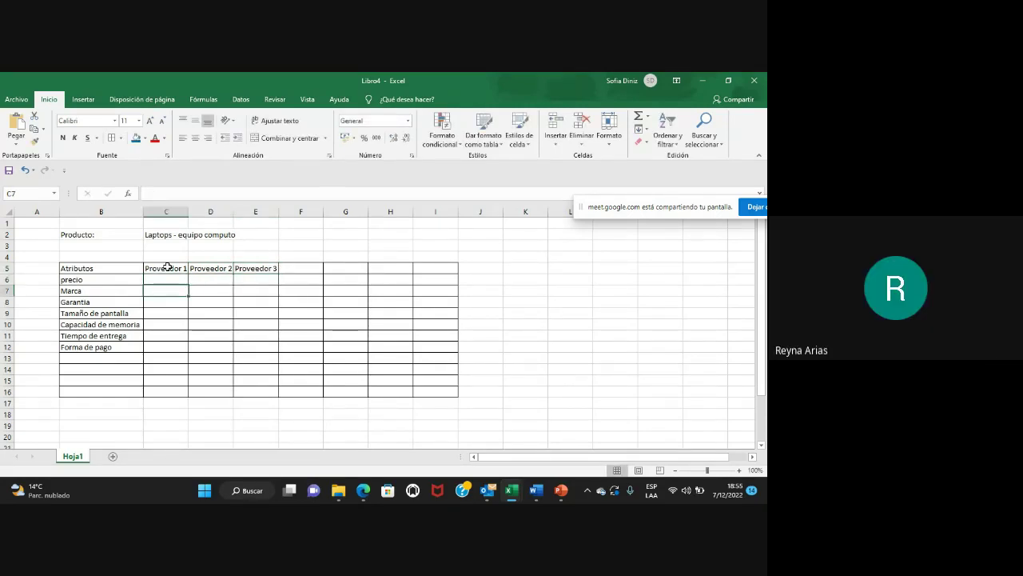
{"action": "key", "text": "Left"}
{"action": "key", "text": "Down"}
{"action": "key", "text": "Left"}
{"action": "key", "text": "Down"}
{"action": "key", "text": "Down"}
{"action": "key", "text": "Down"}
{"action": "key", "text": "Down"}
{"action": "key", "text": "Right"}
{"action": "key", "text": "Down"}
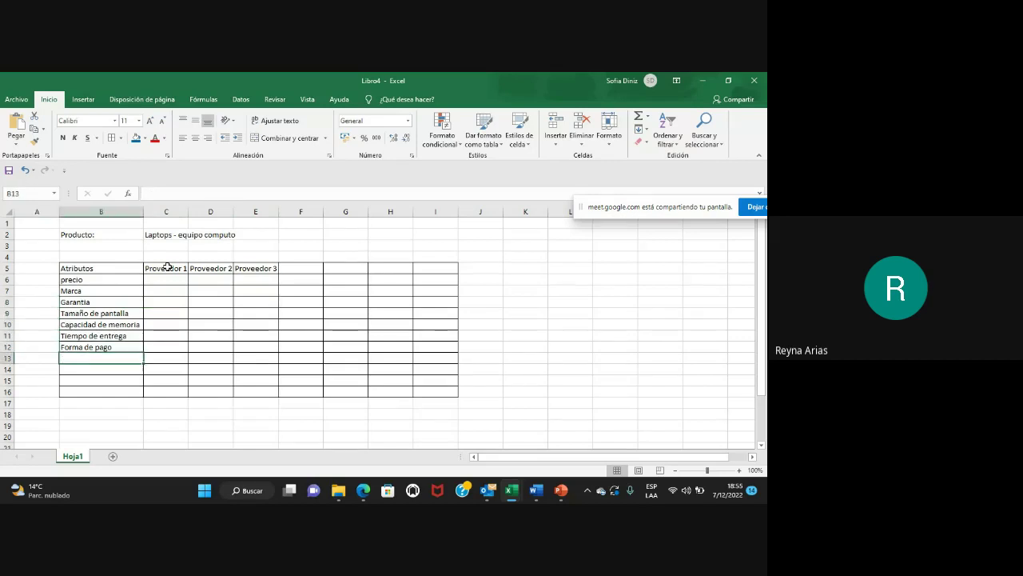
{"action": "type", "text": "DFForma de entrega"}
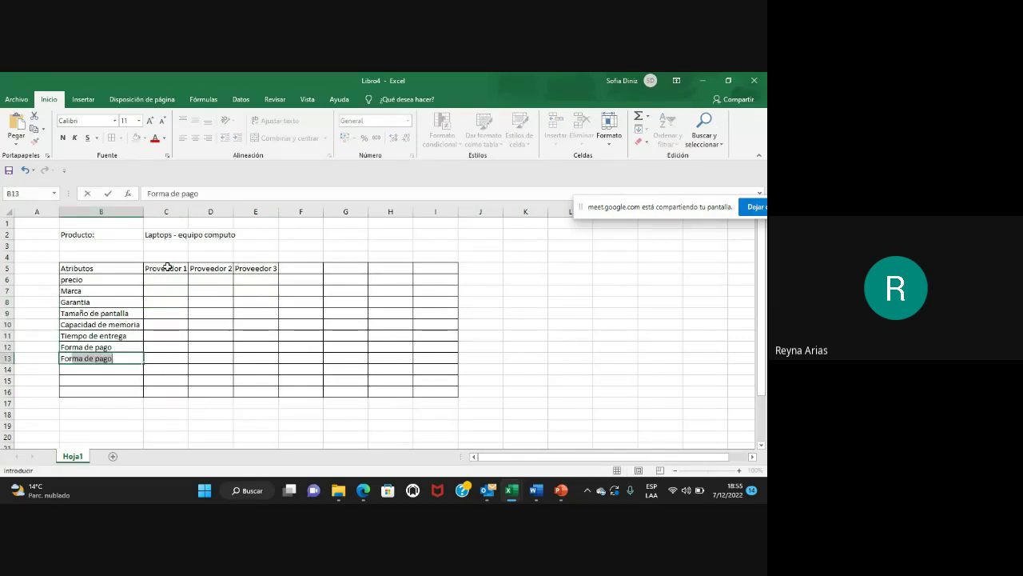
{"action": "key", "text": "Tab"}
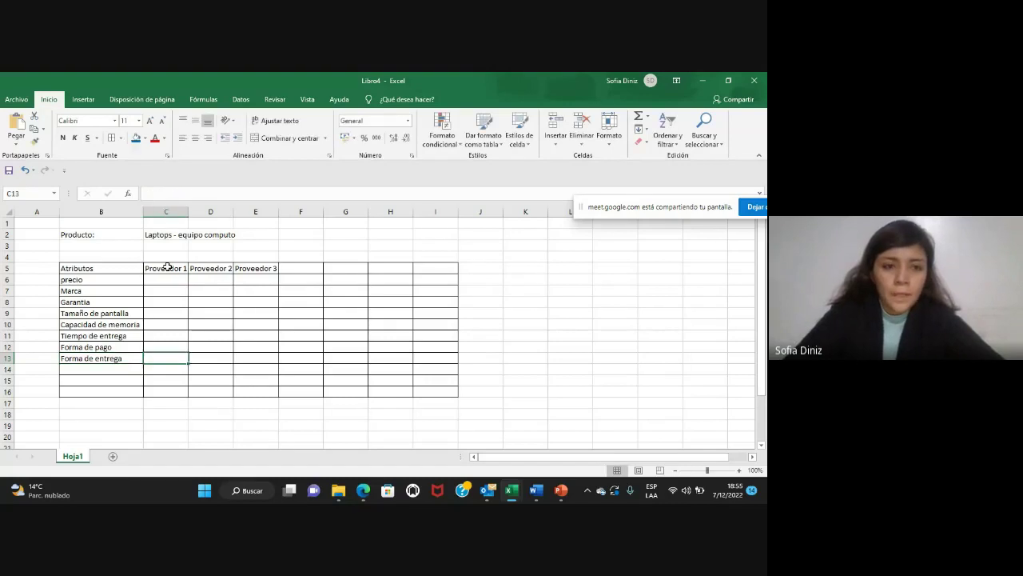
Insert a column before "Proveedor 1" with the header "Puntuacion" in C5, and autofit its width to the contents
{"action": "left_click", "coordinate": [154, 210]}
{"action": "key", "text": "ctrl+plus"}
{"action": "left_click", "coordinate": [205, 268]}
{"action": "type", "text": "Puntuacion"}
{"action": "key", "text": "Return"}
{"action": "key", "text": "Down"}
{"action": "left_click", "coordinate": [208, 336]}
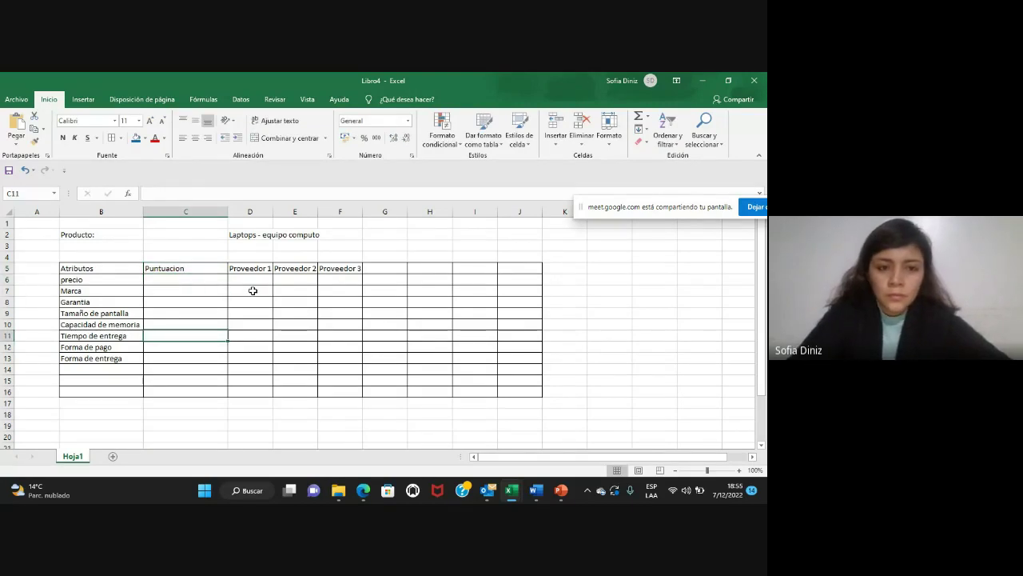
{"action": "double_click", "coordinate": [228, 211]}
{"action": "left_click", "coordinate": [103, 373]}
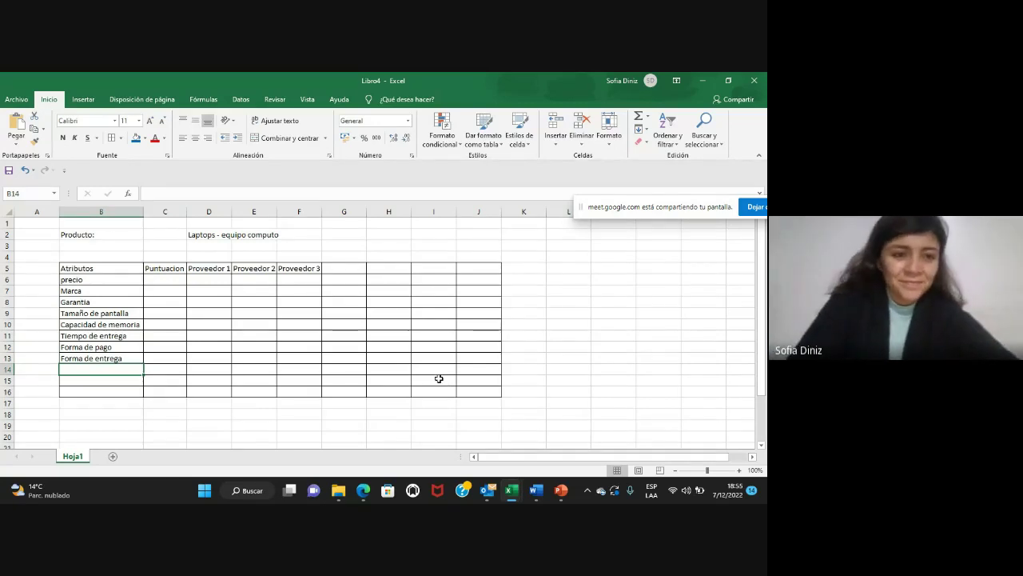
Delete the blank rows 3 and 4 so the table sits directly below the product line
{"action": "left_click", "coordinate": [4, 246]}
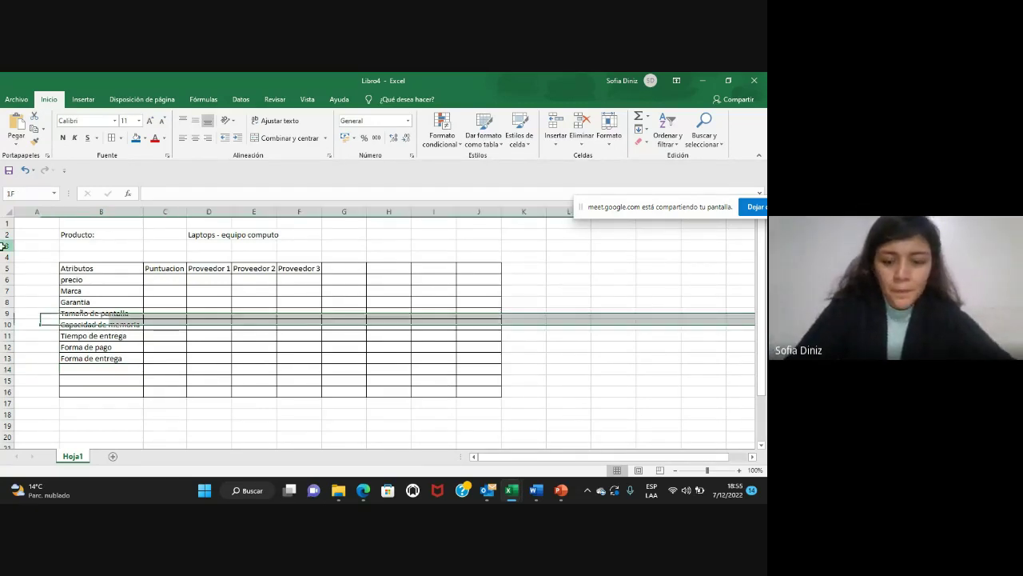
{"action": "key", "text": "ctrl+minus"}
{"action": "left_click", "coordinate": [253, 299]}
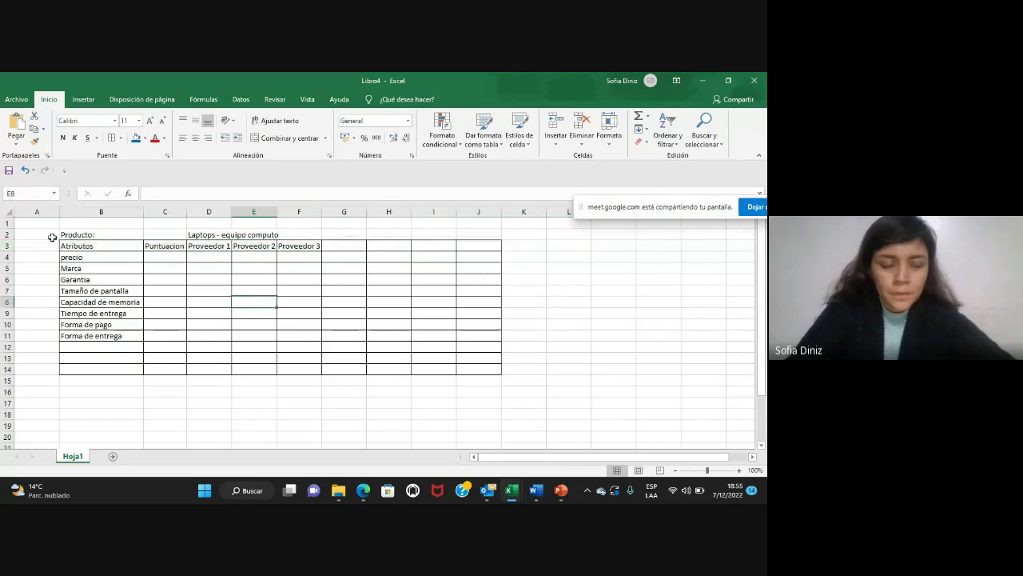
{"action": "left_click", "coordinate": [217, 301]}
{"action": "left_click", "coordinate": [160, 257]}
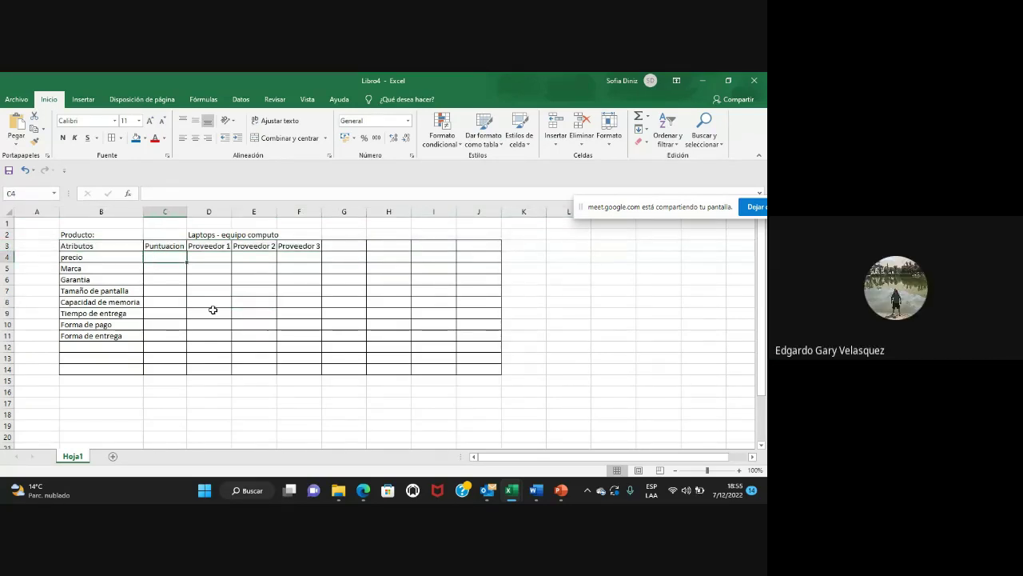
{"action": "left_click", "coordinate": [97, 346]}
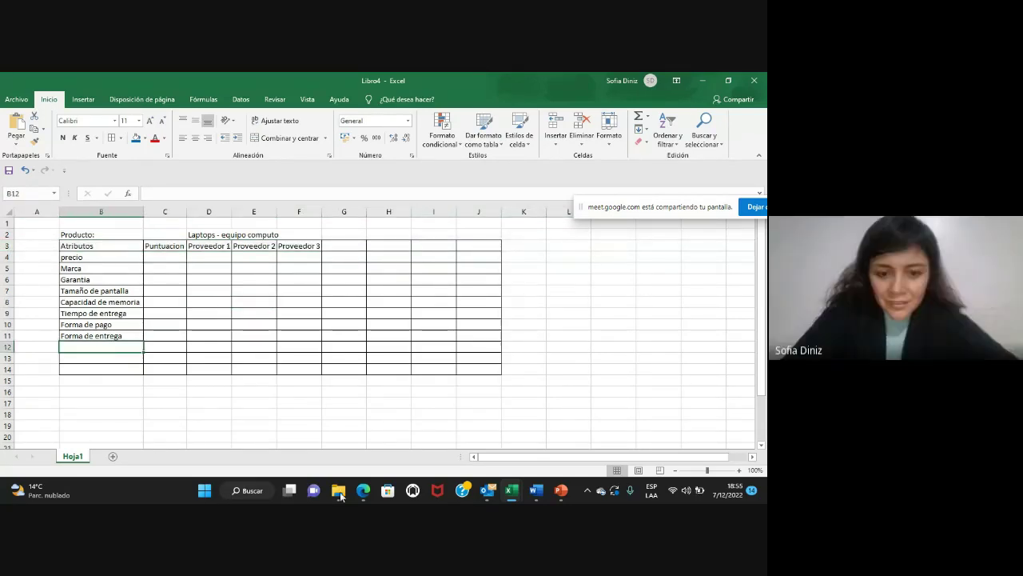
Switch to the Google Meet call in Edge, check the participants' chat messages, and return to the Excel workbook
{"action": "mouse_move", "coordinate": [363, 490]}
{"action": "left_click", "coordinate": [290, 420]}
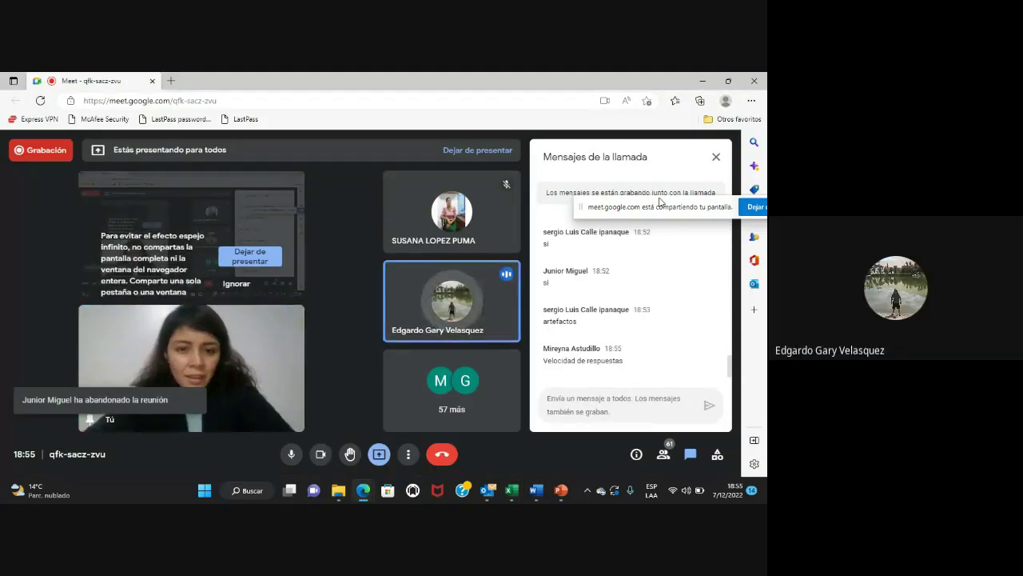
{"action": "key", "text": "alt+Tab"}
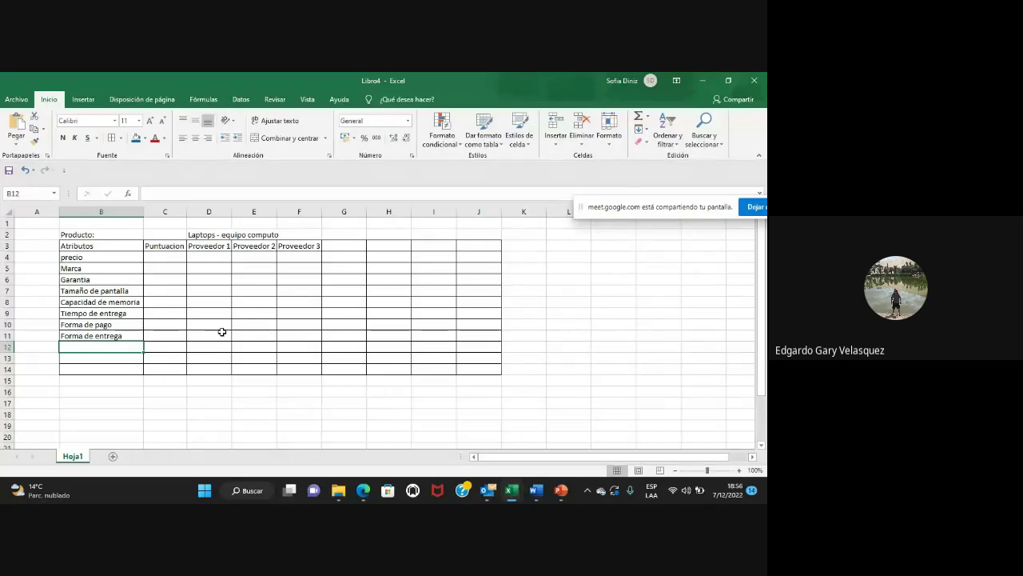
{"action": "key", "text": "Up"}
{"action": "key", "text": "Right"}
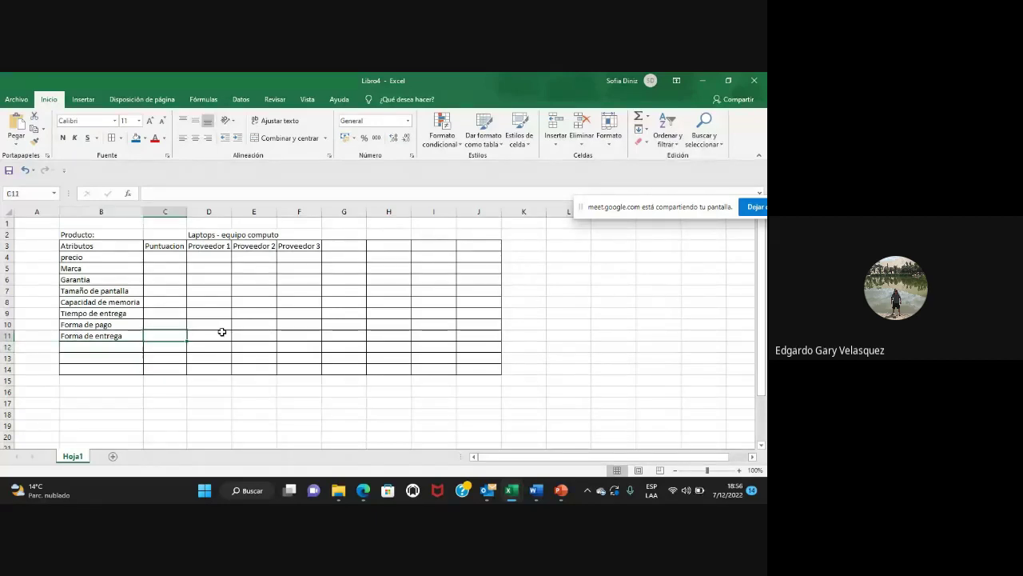
{"action": "left_click", "coordinate": [222, 332]}
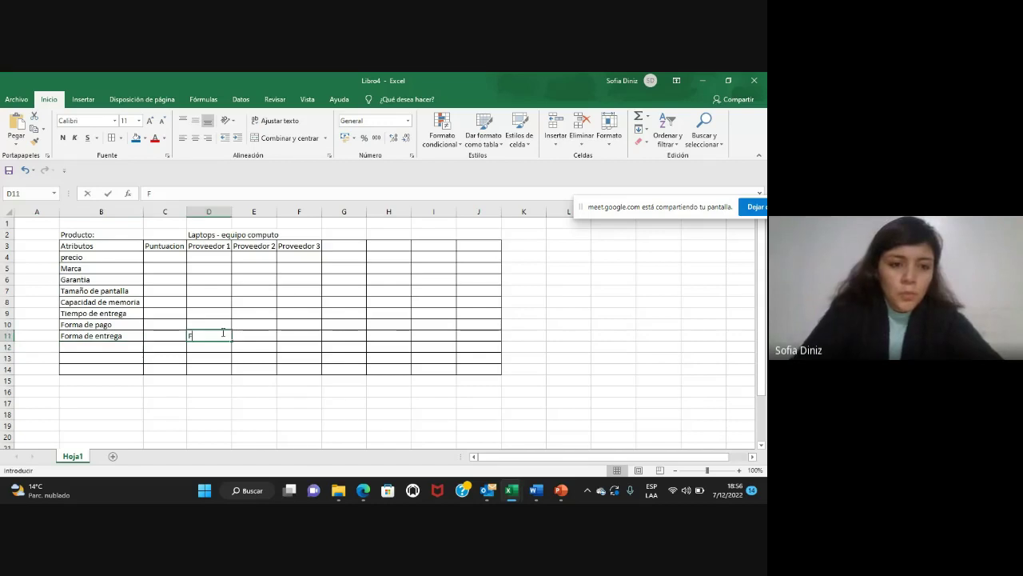
{"action": "type", "text": "Fle"}
{"action": "key", "text": "Escape"}
Enter the attribute "Flete" in B12, below "Forma de entrega"
{"action": "key", "text": "Left"}
{"action": "key", "text": "Left"}
{"action": "key", "text": "Down"}
{"action": "type", "text": "Fle"}
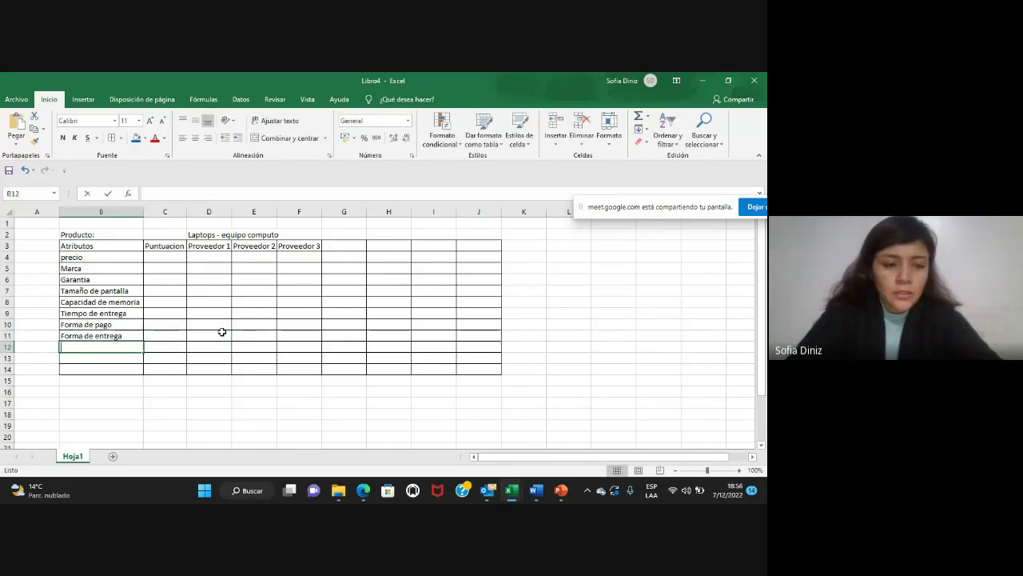
{"action": "type", "text": "te"}
{"action": "key", "text": "Up"}
{"action": "key", "text": "Down"}
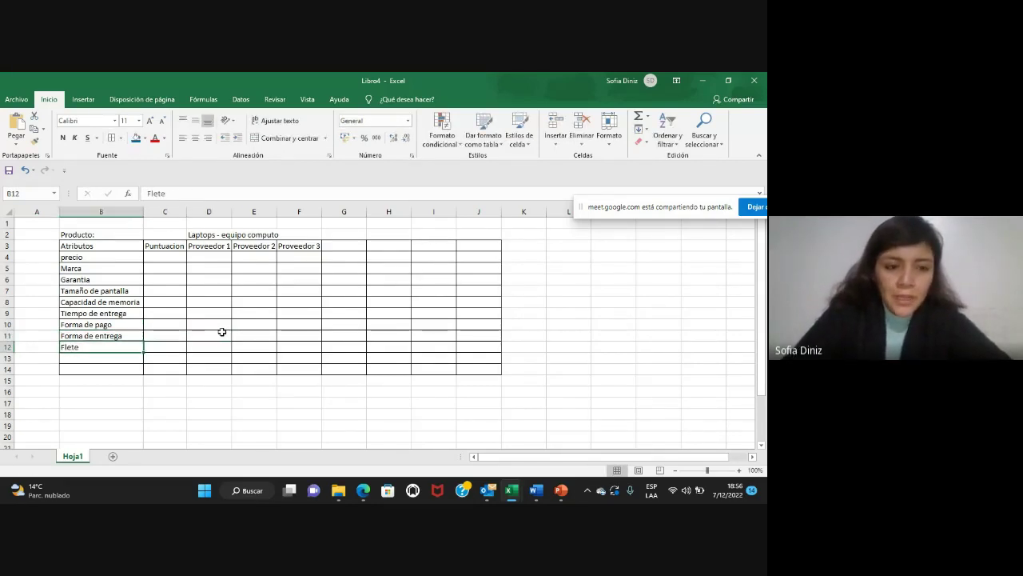
{"action": "key", "text": "Up"}
{"action": "key", "text": "Right"}
{"action": "type", "text": "Domicilio"}
{"action": "key", "text": "Escape"}
For Proveedor 1, enter "Directa" as the Forma de entrega in D11 and 0 as the Flete in D12
{"action": "left_click", "coordinate": [222, 332]}
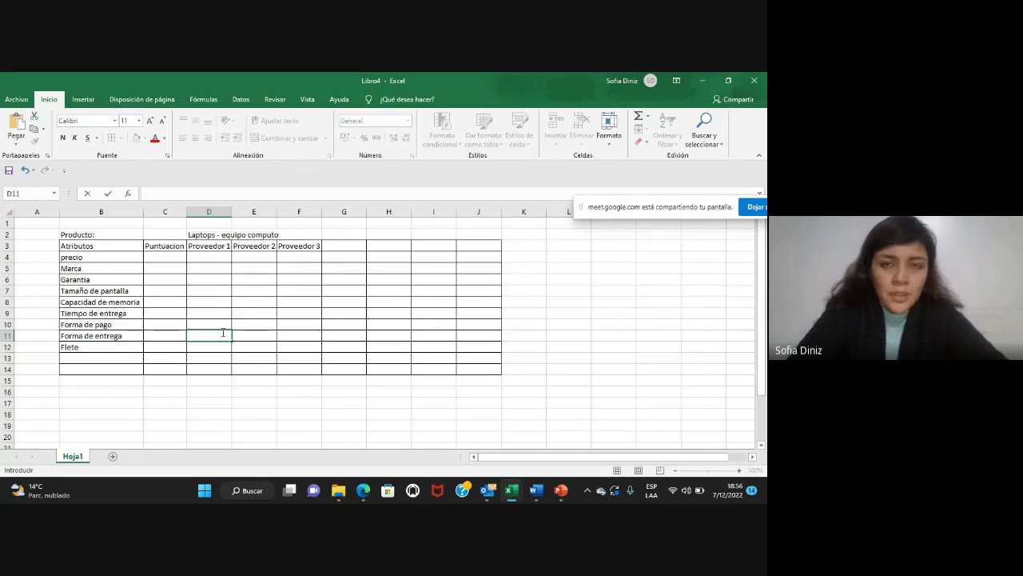
{"action": "type", "text": "e"}
{"action": "key", "text": "BackSpace"}
{"action": "key", "text": "BackSpace"}
{"action": "type", "text": "Directa"}
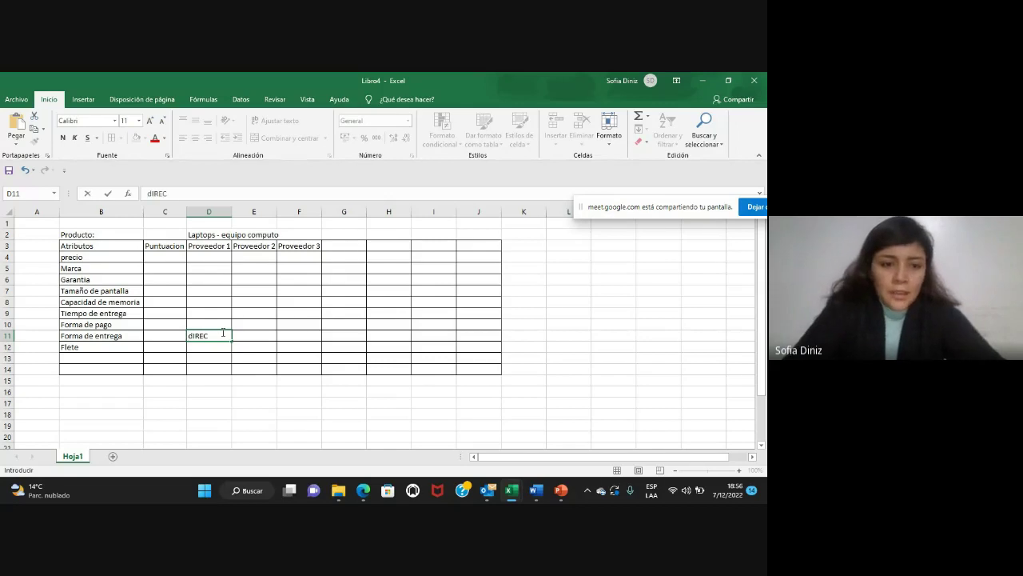
{"action": "key", "text": "Return"}
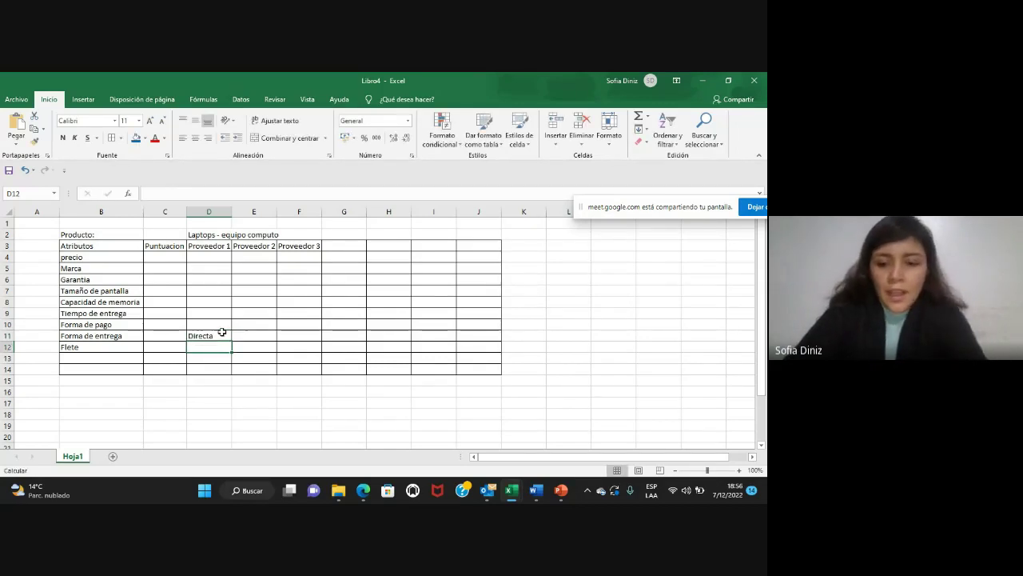
{"action": "type", "text": "0"}
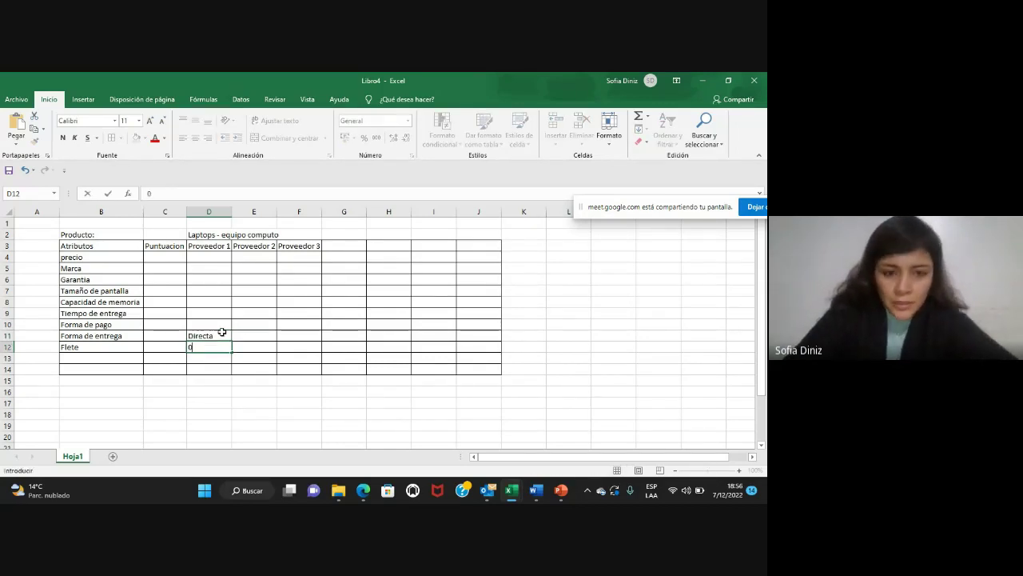
{"action": "key", "text": "Tab"}
{"action": "key", "text": "Up"}
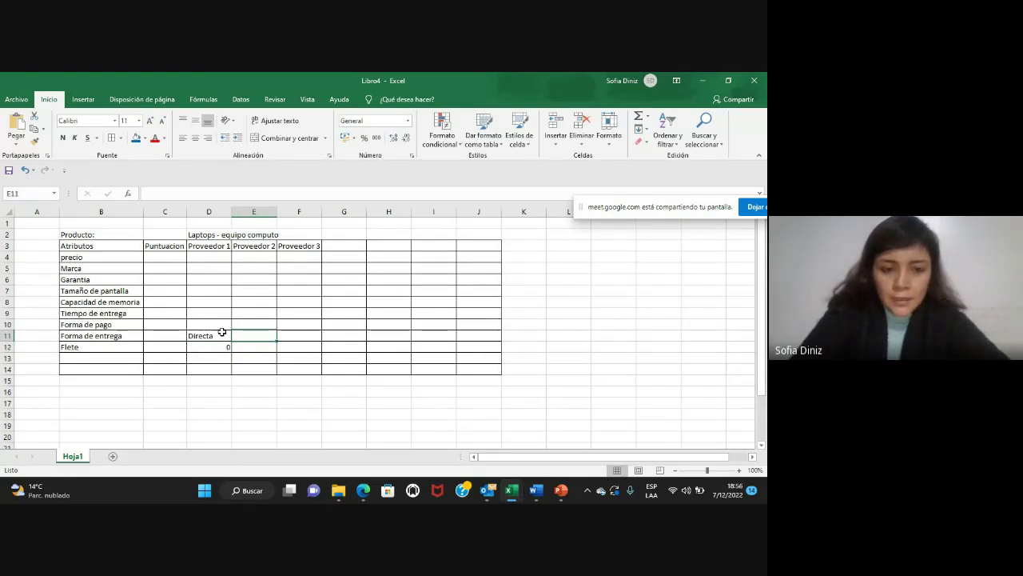
For Proveedor 2, enter 30 as the Flete in E12
{"action": "key", "text": "Down"}
{"action": "type", "text": "32"}
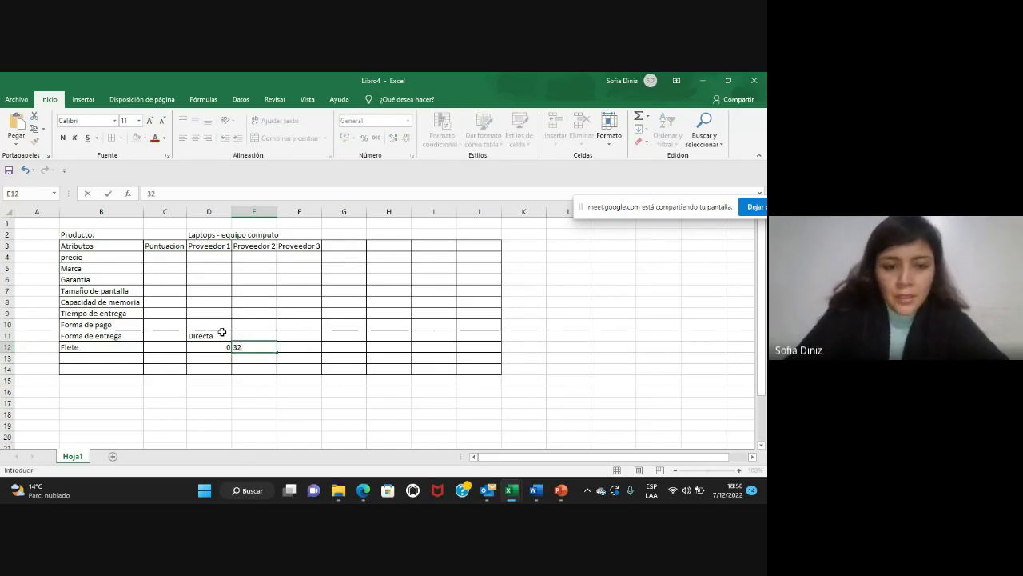
{"action": "type", "text": "0"}
{"action": "key", "text": "BackSpace"}
{"action": "key", "text": "BackSpace"}
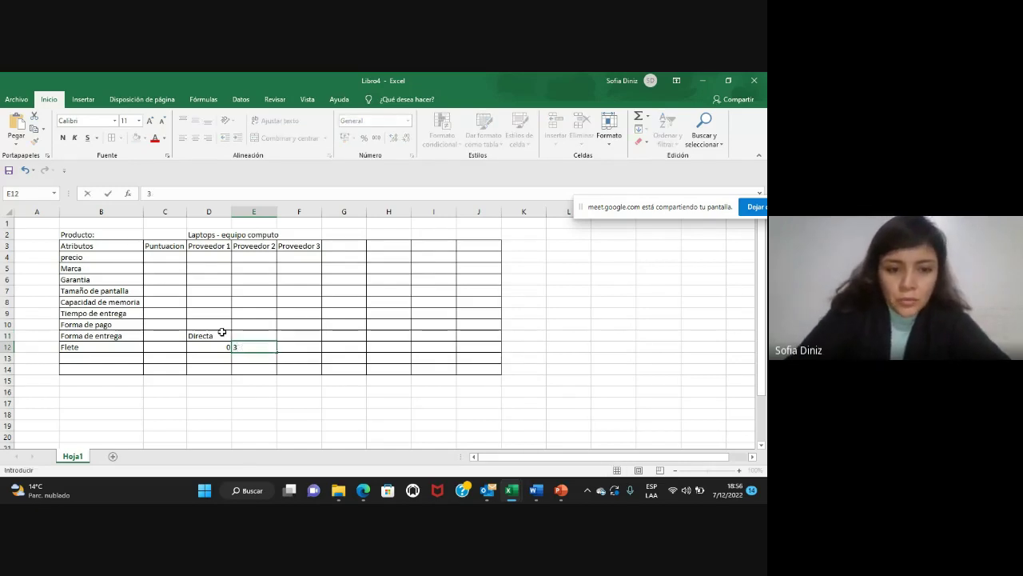
{"action": "type", "text": "0"}
{"action": "key", "text": "Return"}
{"action": "key", "text": "Up"}
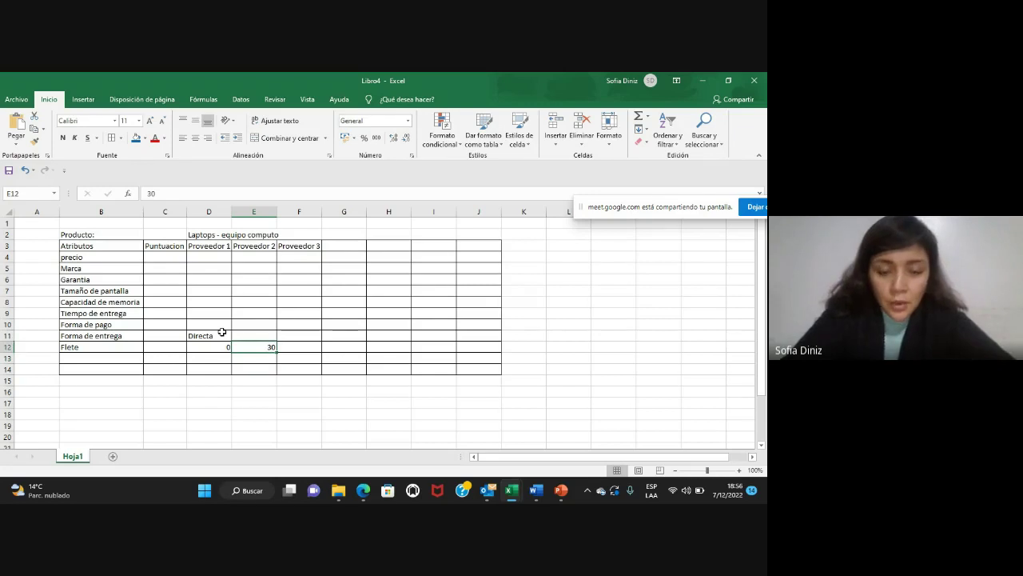
Clear the Flete values in E12 and D12 and the Forma de entrega value in D11
{"action": "key", "text": "Delete"}
{"action": "key", "text": "Left"}
{"action": "key", "text": "Delete"}
{"action": "key", "text": "Up"}
{"action": "key", "text": "Delete"}
{"action": "key", "text": "Down"}
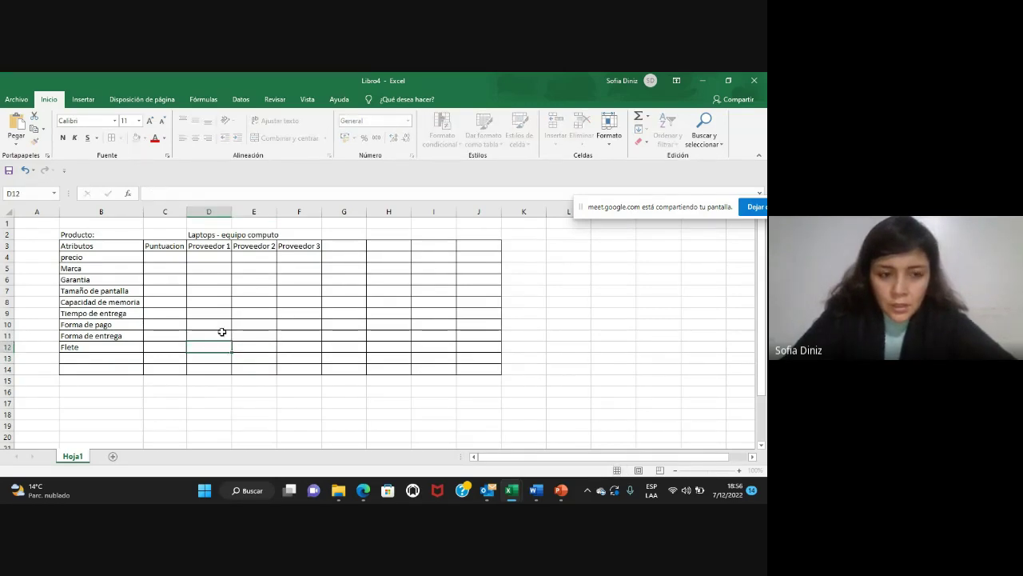
Switch to the Google Meet call in Edge and read through the participants' recent chat messages
{"action": "key", "text": "Left"}
{"action": "key", "text": "Left"}
{"action": "key", "text": "Down"}
{"action": "key", "text": "Up"}
{"action": "key", "text": "super+Tab"}
{"action": "key", "text": "Right"}
{"action": "key", "text": "Return"}
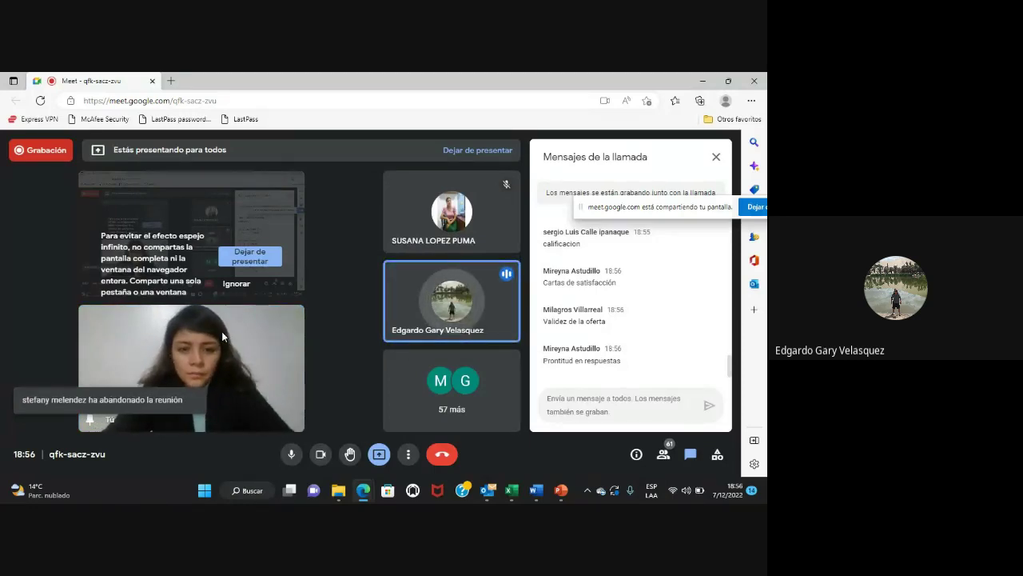
{"action": "left_click", "coordinate": [462, 489]}
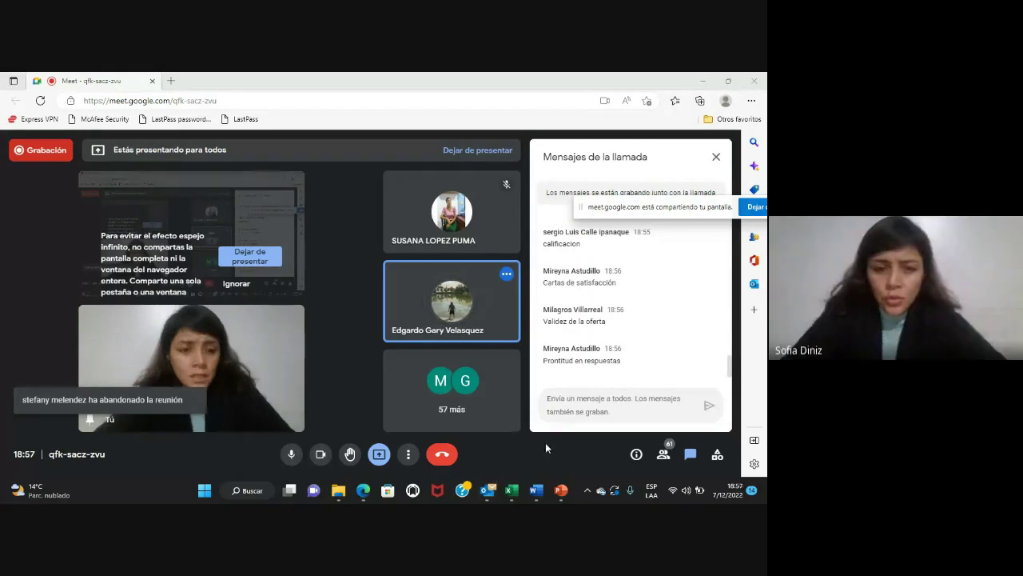
{"action": "scroll", "coordinate": [705, 288], "scroll_direction": "up", "scroll_amount": 2}
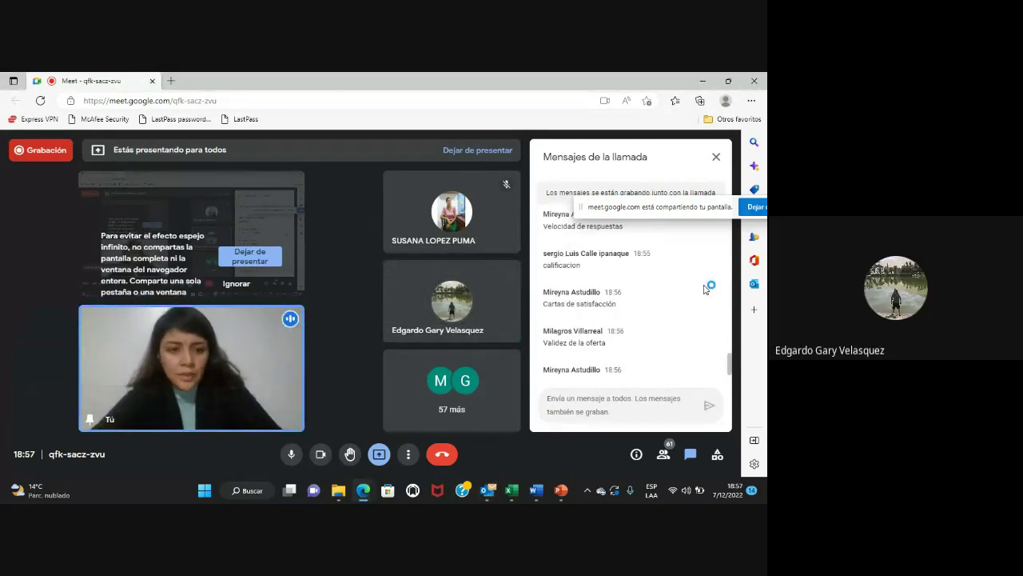
{"action": "scroll", "coordinate": [706, 288], "scroll_direction": "up", "scroll_amount": 3}
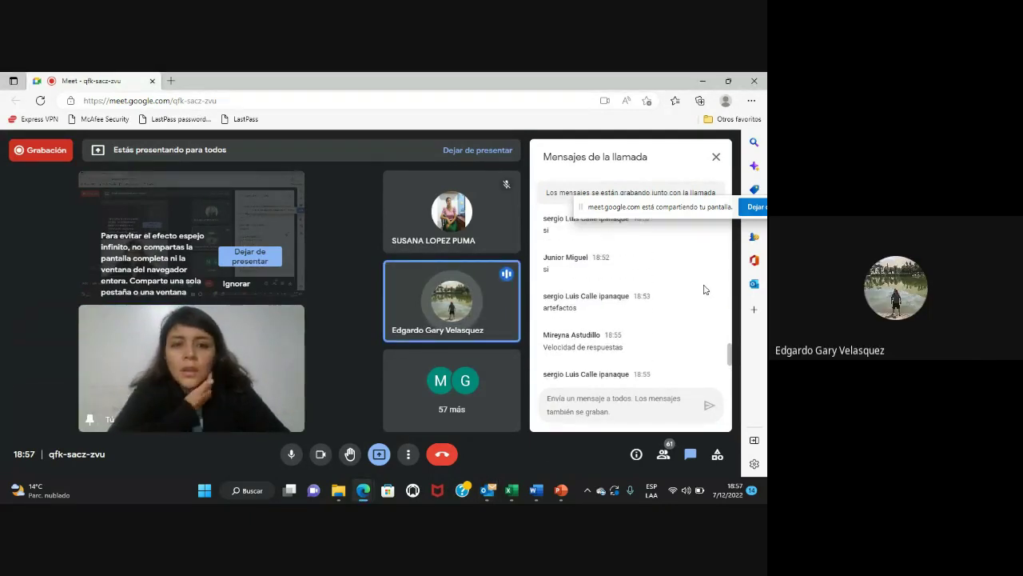
{"action": "scroll", "coordinate": [705, 289], "scroll_direction": "up", "scroll_amount": 2}
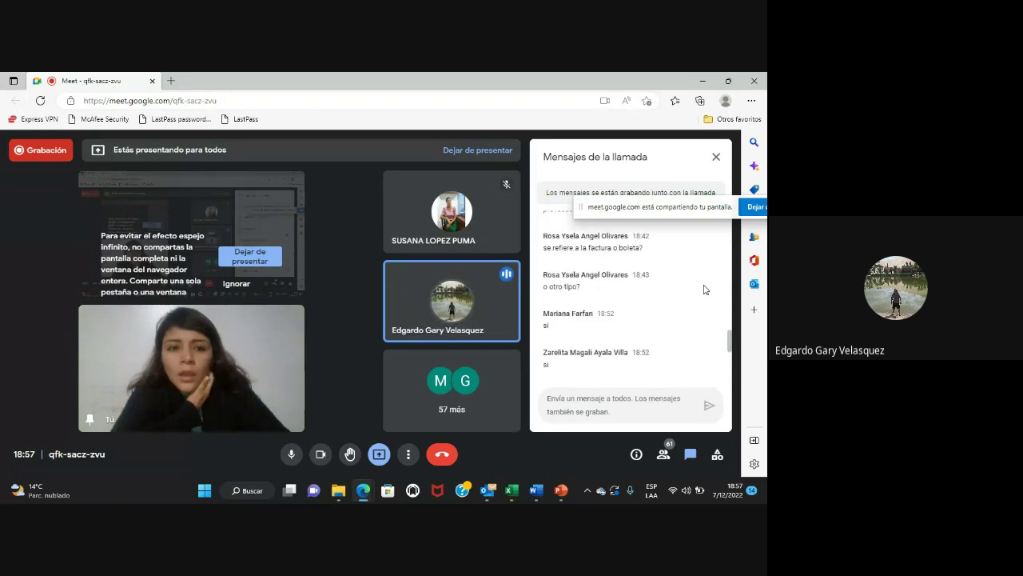
{"action": "scroll", "coordinate": [705, 289], "scroll_direction": "down", "scroll_amount": 4}
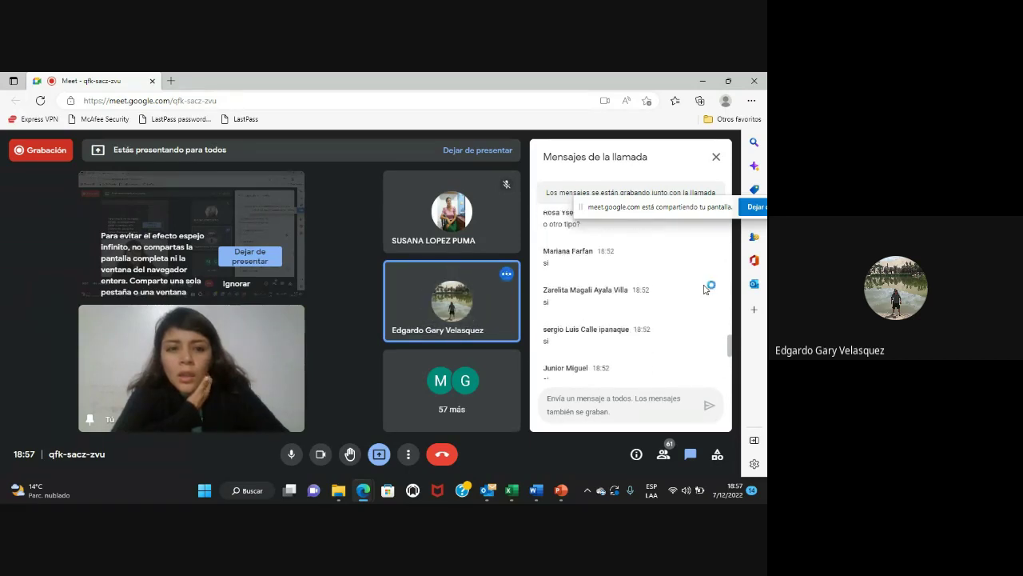
{"action": "scroll", "coordinate": [705, 289], "scroll_direction": "down", "scroll_amount": 1}
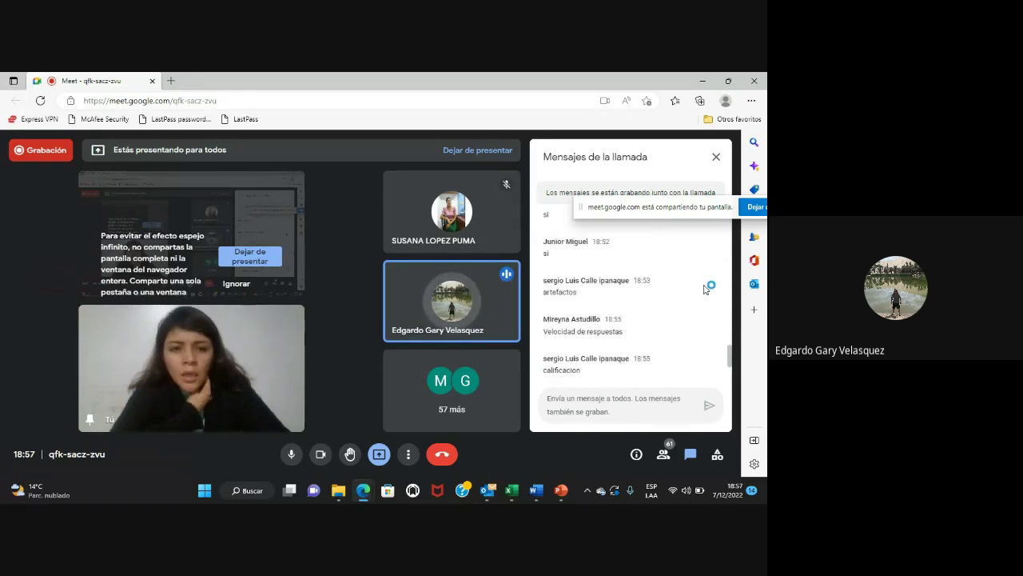
{"action": "scroll", "coordinate": [706, 288], "scroll_direction": "down", "scroll_amount": 1}
{"action": "scroll", "coordinate": [705, 289], "scroll_direction": "down", "scroll_amount": 1}
{"action": "scroll", "coordinate": [705, 288], "scroll_direction": "down", "scroll_amount": 1}
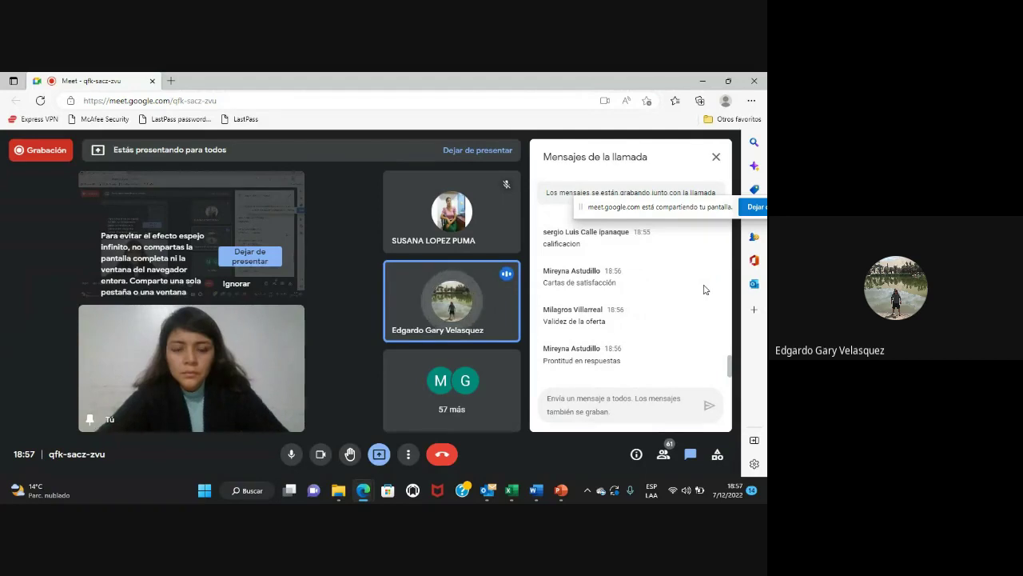
Return to the Libro4 workbook in Excel and minimize the blank window that covers the sheet
{"action": "key", "text": "alt+Tab"}
{"action": "key", "text": "Escape"}
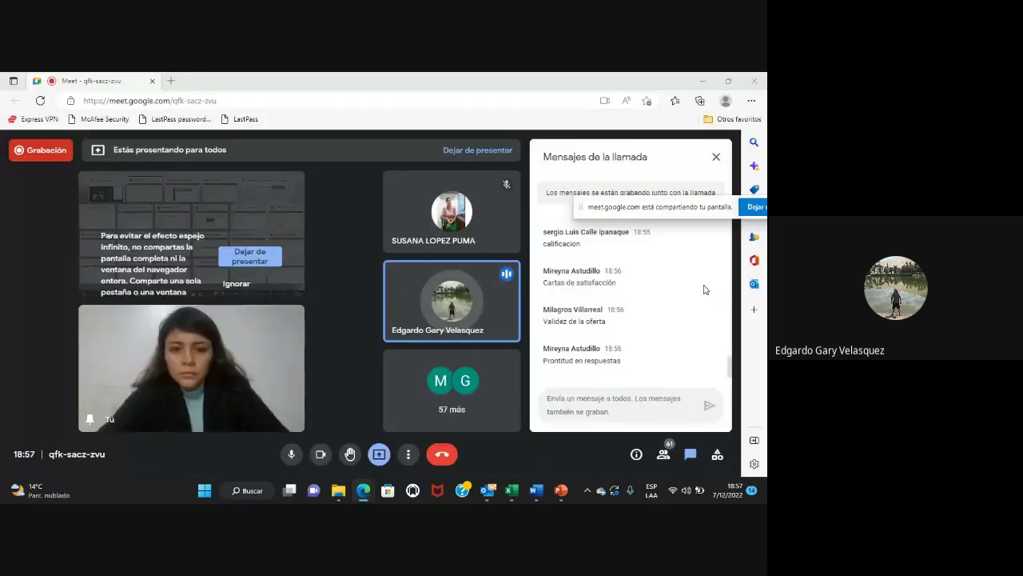
{"action": "key", "text": "alt+Tab"}
{"action": "key", "text": "Escape"}
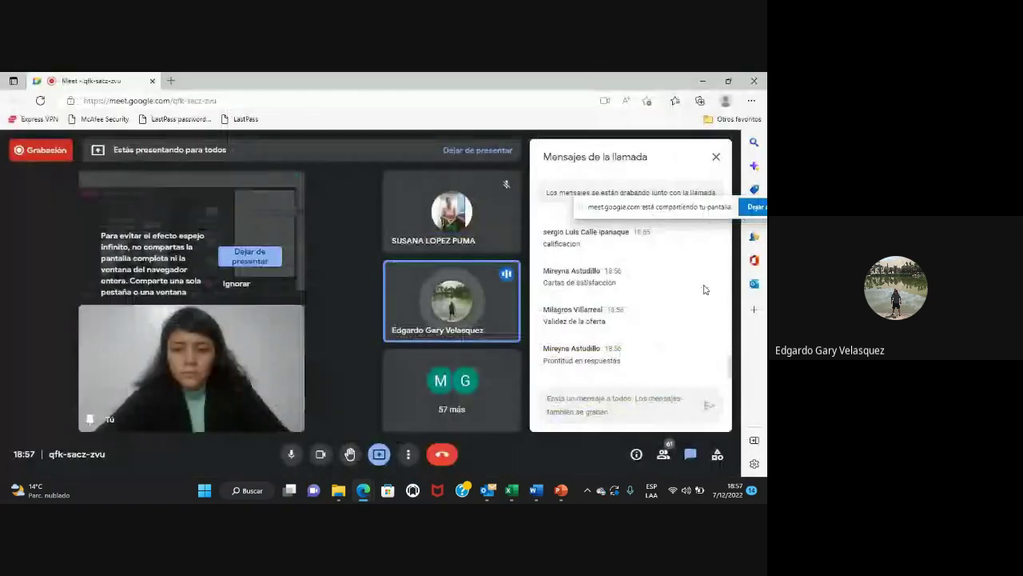
{"action": "key", "text": "ctrl+alt+c"}
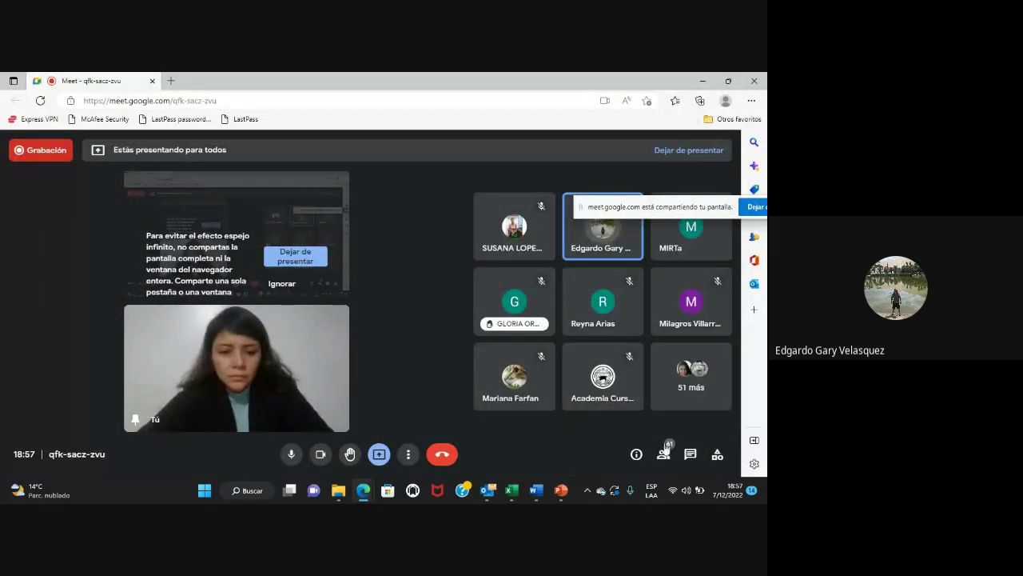
{"action": "left_click", "coordinate": [690, 454]}
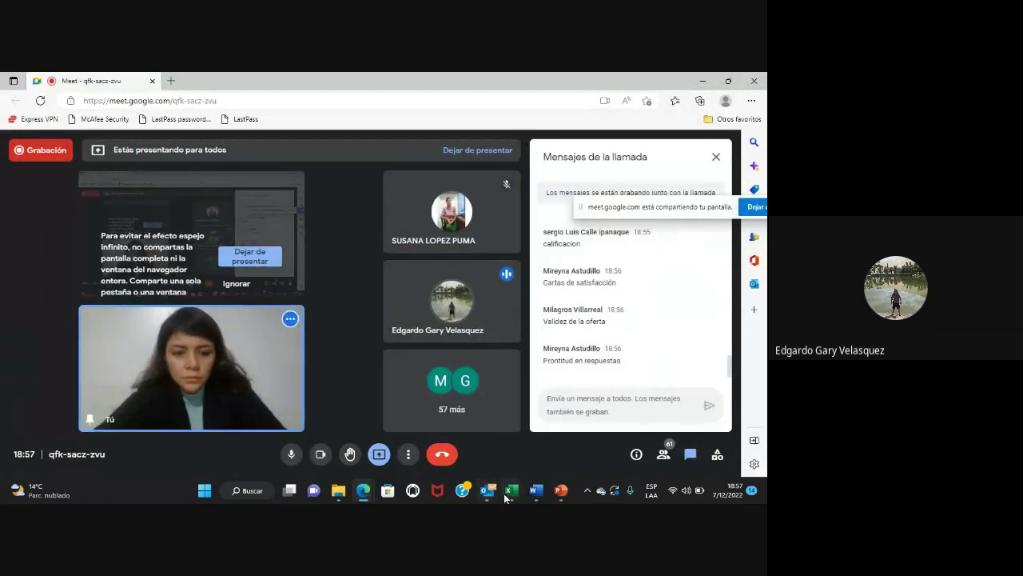
{"action": "mouse_move", "coordinate": [512, 491]}
{"action": "left_click", "coordinate": [710, 428]}
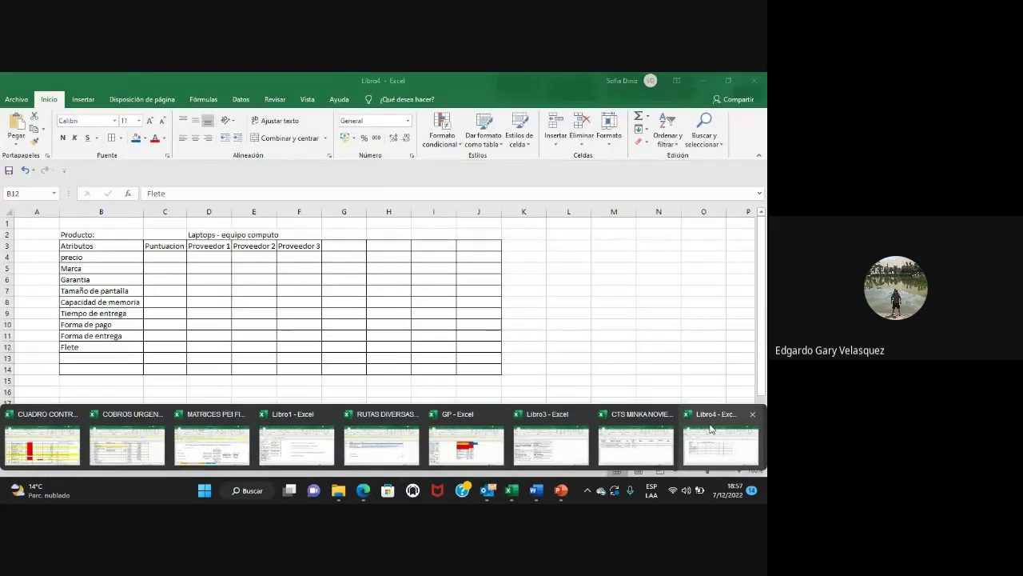
{"action": "left_click", "coordinate": [179, 314]}
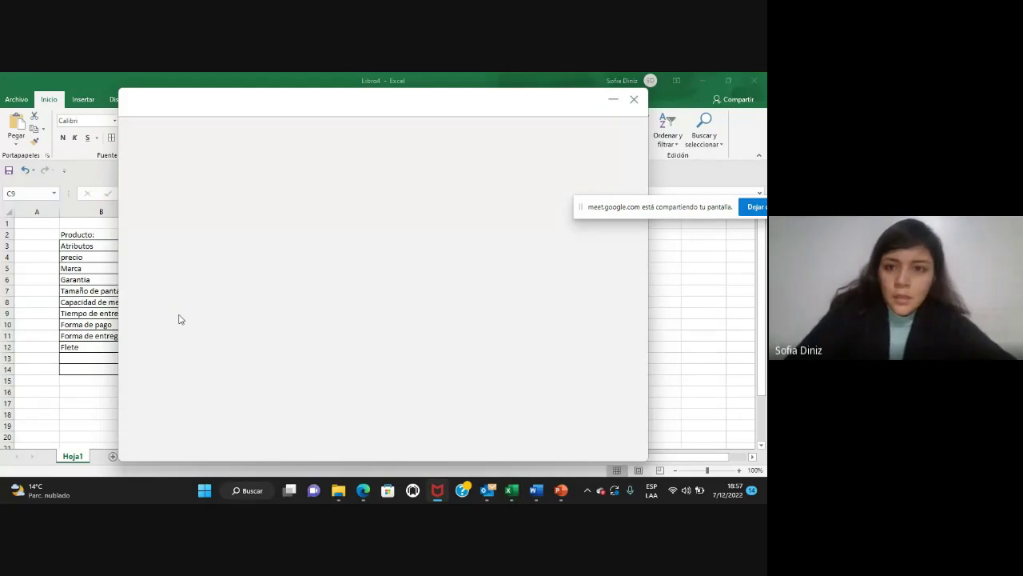
{"action": "left_click", "coordinate": [614, 99]}
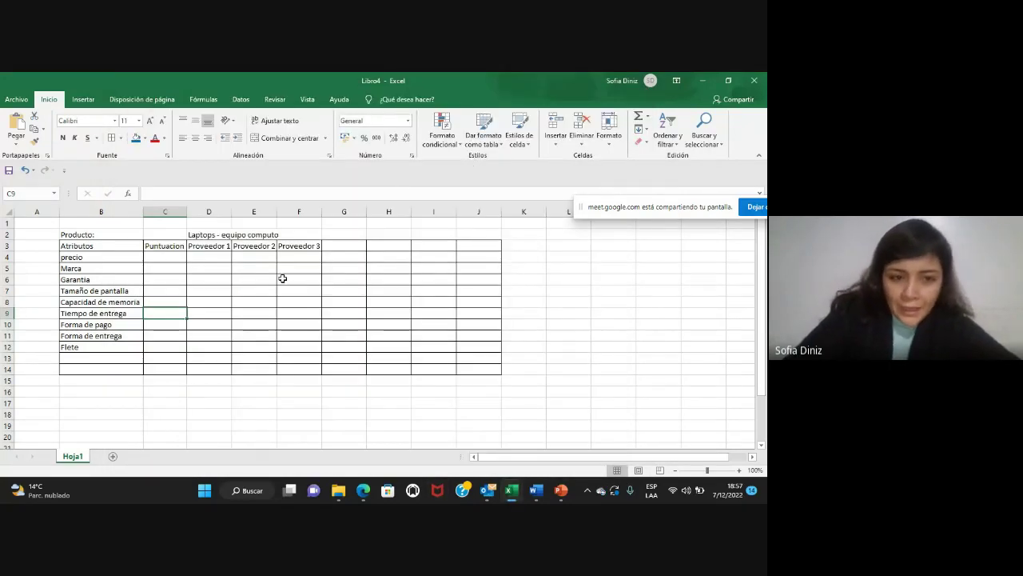
Merge and center the product name "Laptops - equipo computo" across C2:F2
{"action": "left_click", "coordinate": [206, 279]}
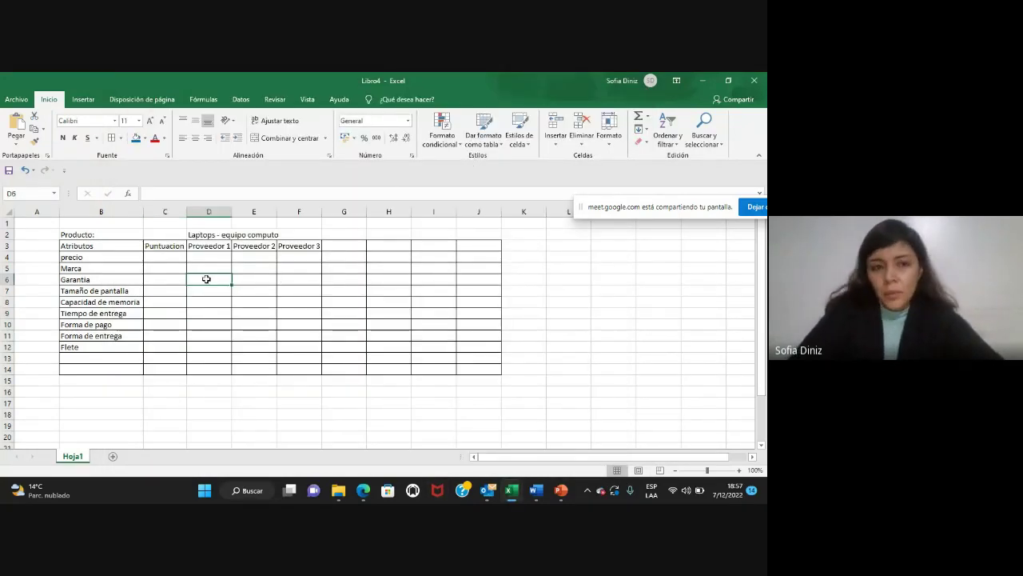
{"action": "left_click_drag", "start_coordinate": [166, 235], "coordinate": [307, 226]}
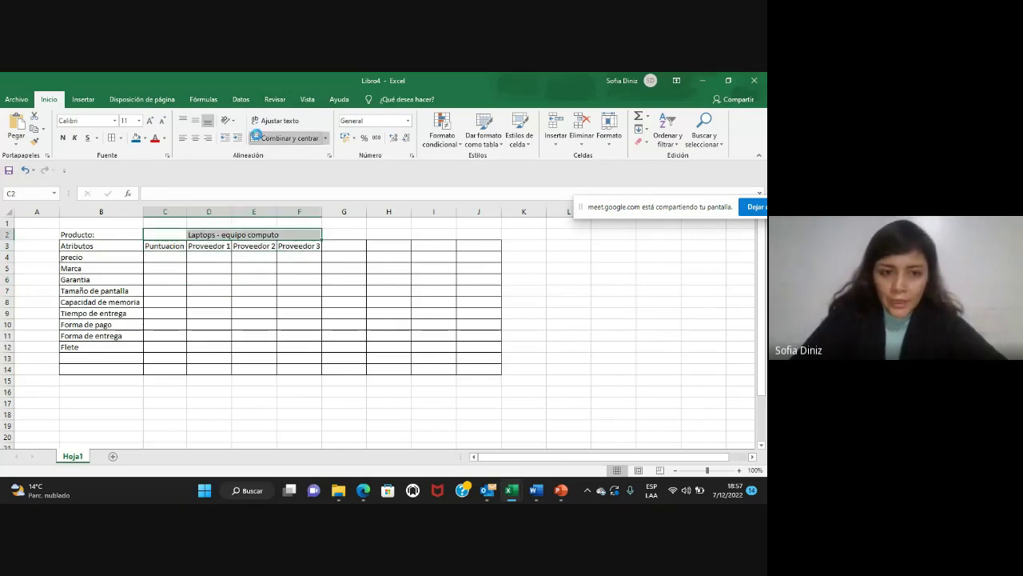
{"action": "left_click", "coordinate": [287, 137]}
{"action": "left_click", "coordinate": [195, 248]}
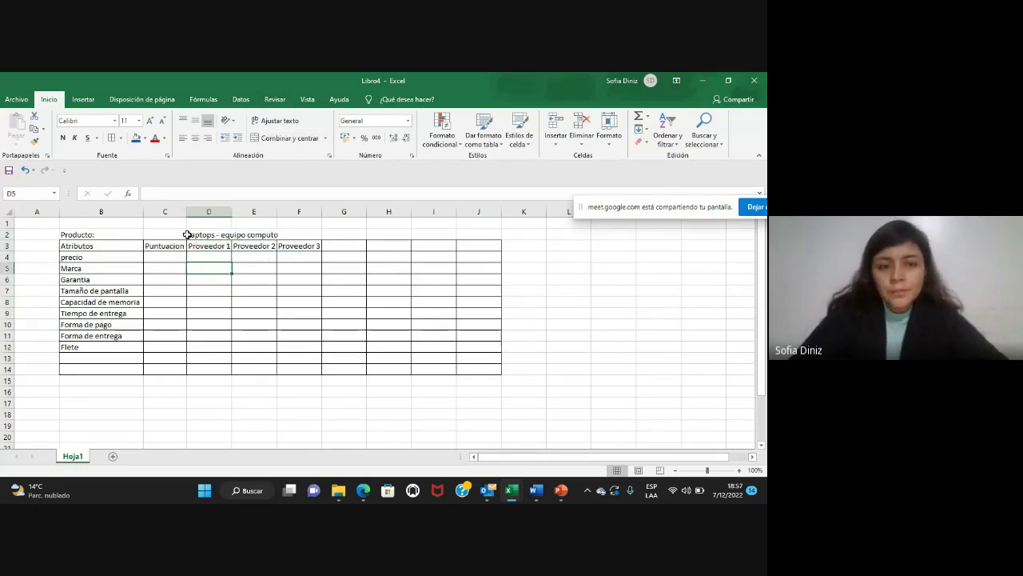
{"action": "left_click", "coordinate": [184, 232]}
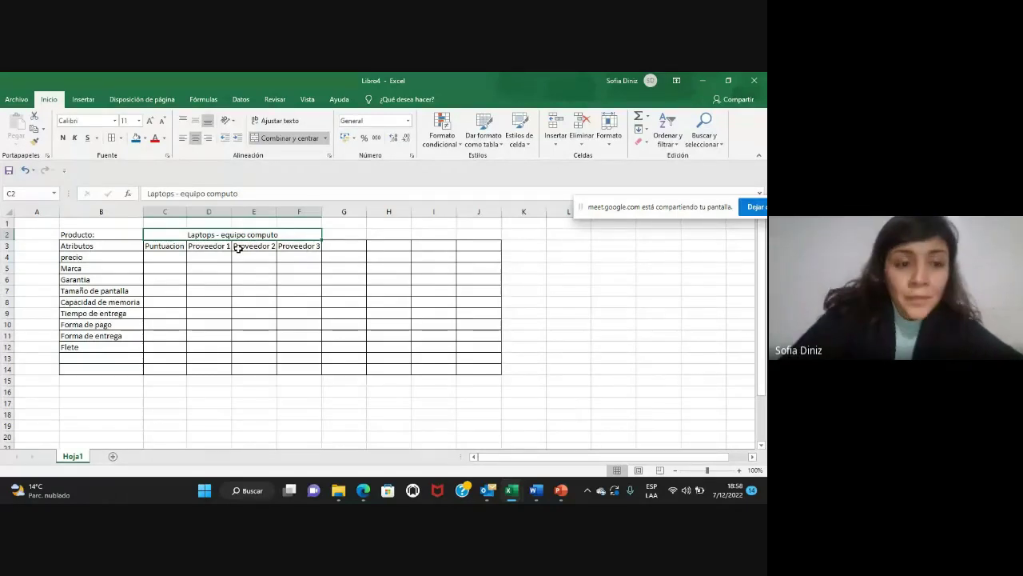
Make the product line in B2:F2 bold
{"action": "left_click_drag", "start_coordinate": [80, 234], "coordinate": [293, 230]}
{"action": "key", "text": "ctrl+n"}
{"action": "left_click", "coordinate": [176, 258]}
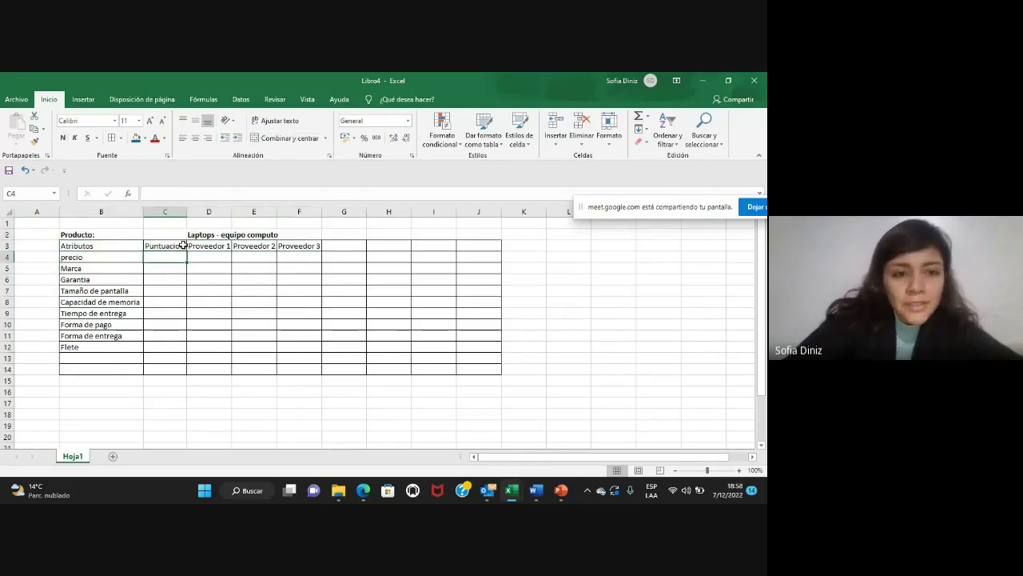
{"action": "left_click", "coordinate": [164, 246]}
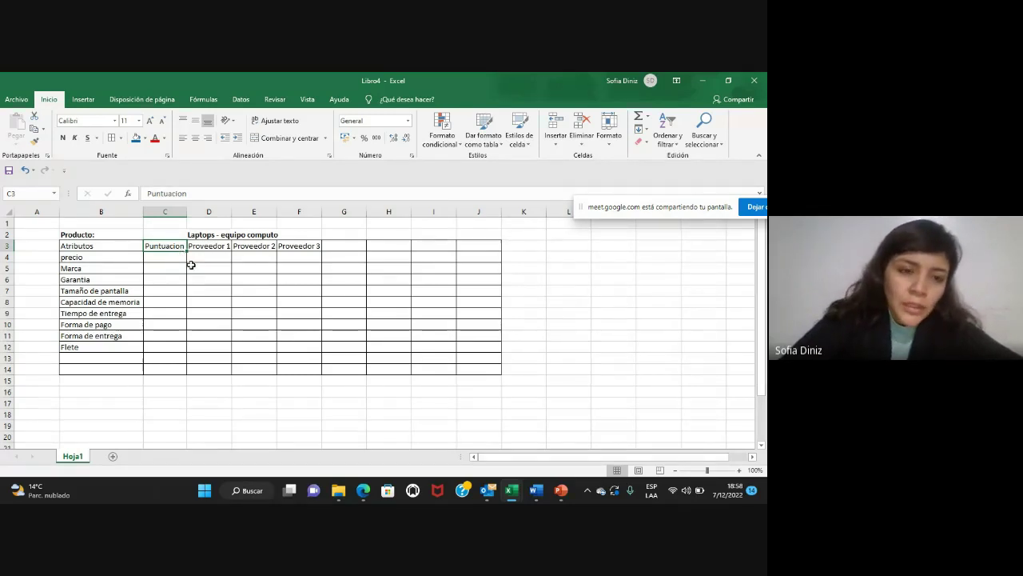
Number the table rows from 1 to 10 in A3:A12 with a filled series
{"action": "left_click_drag", "start_coordinate": [130, 257], "coordinate": [92, 347]}
{"action": "left_click", "coordinate": [41, 247]}
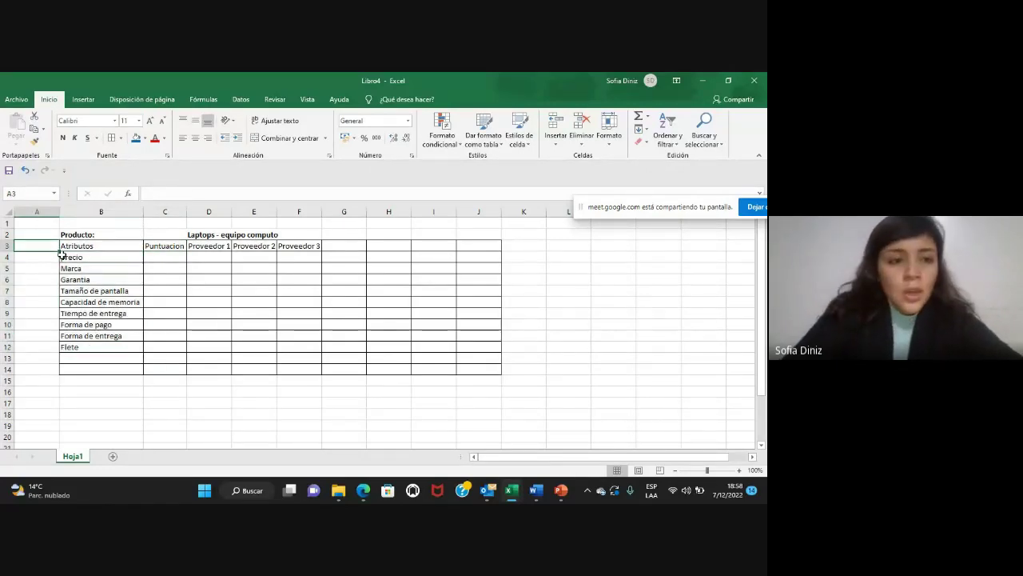
{"action": "type", "text": "1"}
{"action": "key", "text": "ctrl+Return"}
{"action": "left_click_drag", "start_coordinate": [59, 251], "coordinate": [48, 261]}
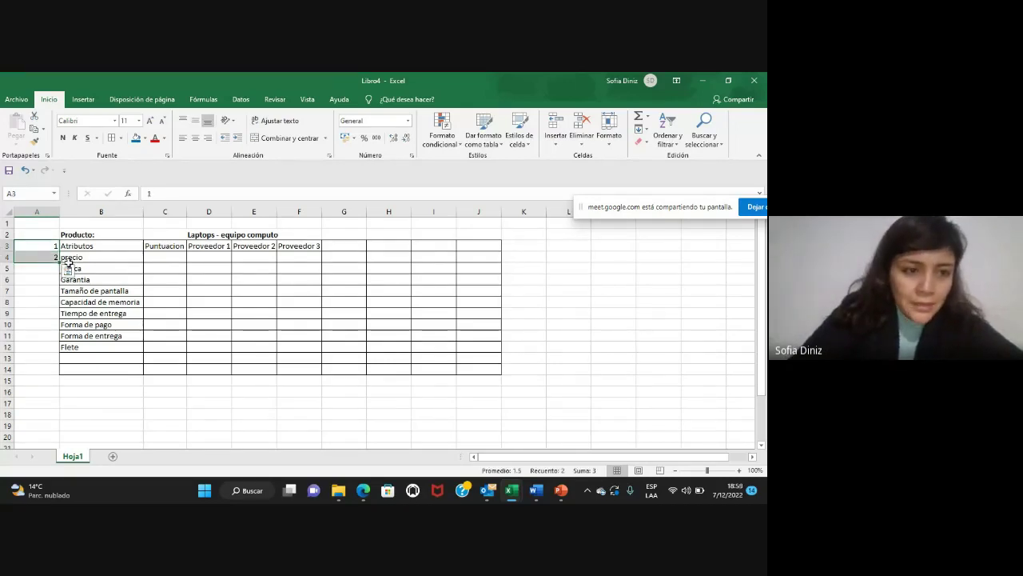
{"action": "left_click_drag", "start_coordinate": [57, 263], "coordinate": [59, 347]}
Enter "A" as the Puntuacion for Capacidad de memoria in C8 and center the score cells C4:C14
{"action": "left_click_drag", "start_coordinate": [130, 308], "coordinate": [158, 301]}
{"action": "left_click", "coordinate": [160, 303]}
{"action": "type", "text": "A"}
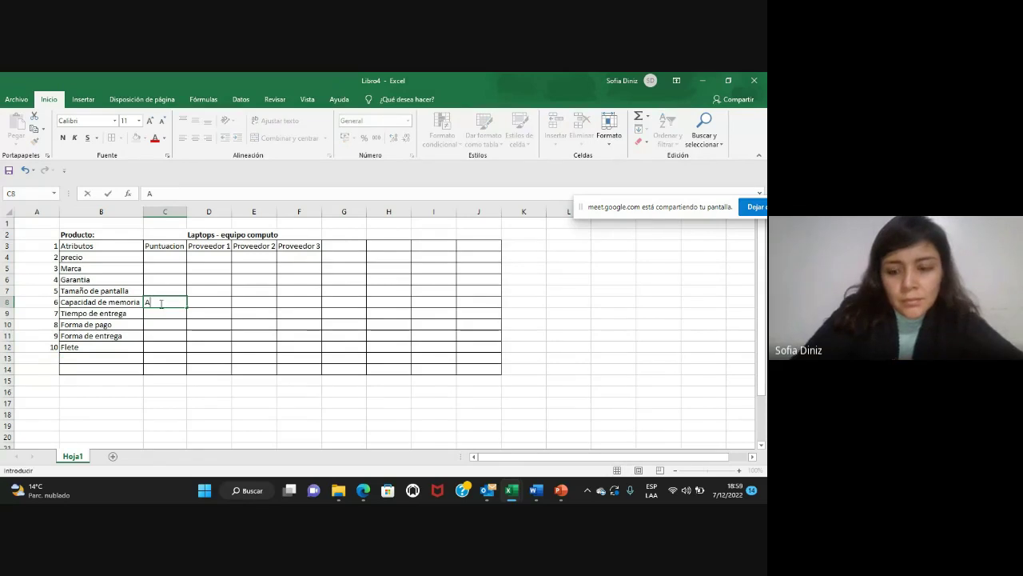
{"action": "key", "text": "Return"}
{"action": "left_click_drag", "start_coordinate": [171, 259], "coordinate": [173, 364]}
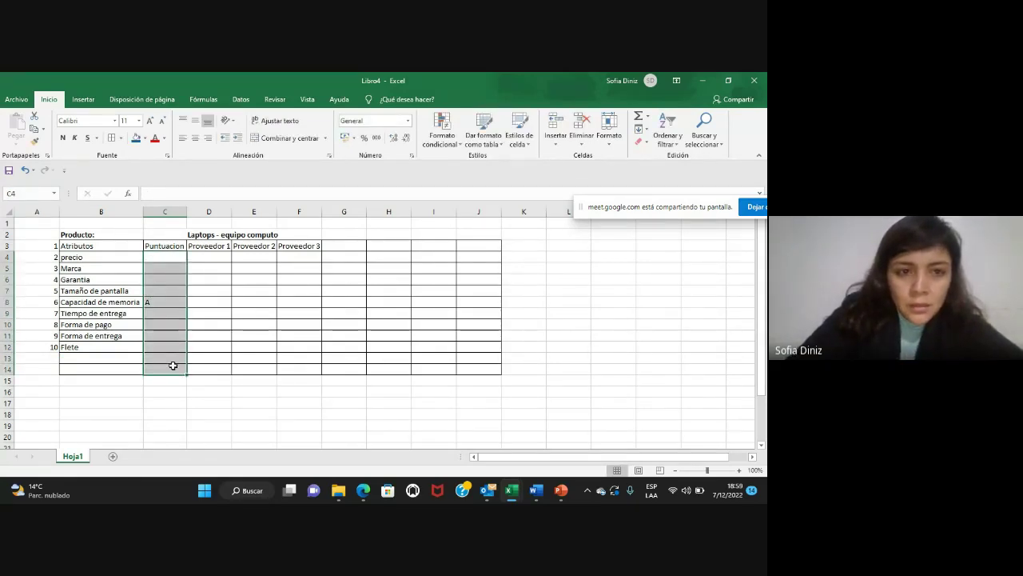
{"action": "left_click", "coordinate": [195, 137]}
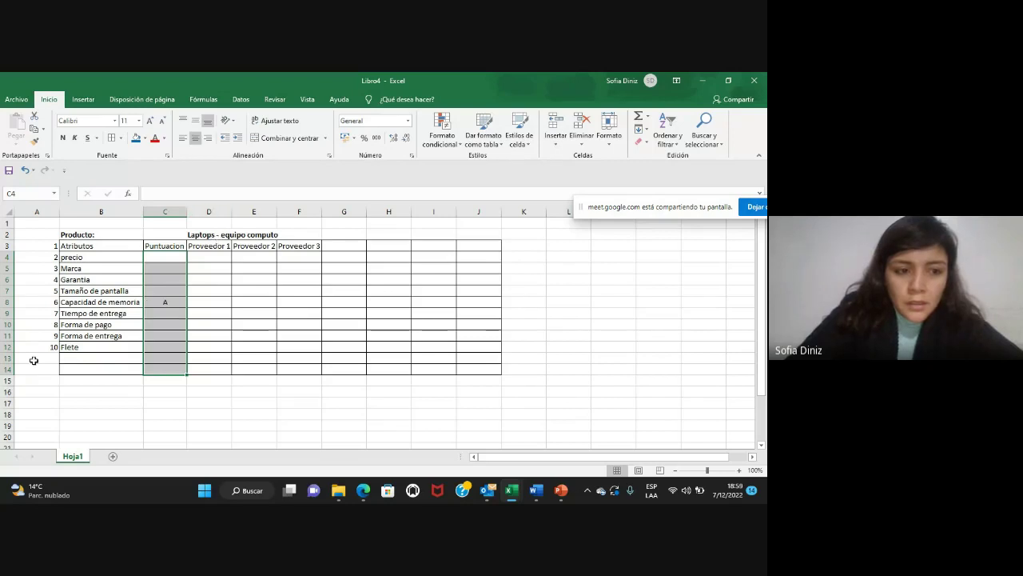
Delete the blank table rows 13 and 14 below Flete and the unused columns G to K
{"action": "left_click", "coordinate": [6, 357]}
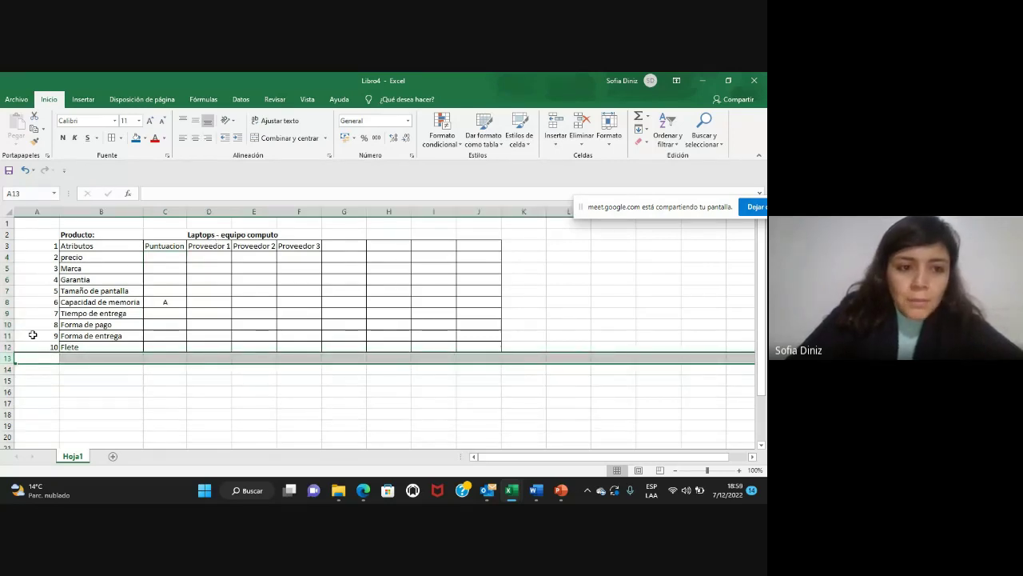
{"action": "left_click", "coordinate": [158, 256]}
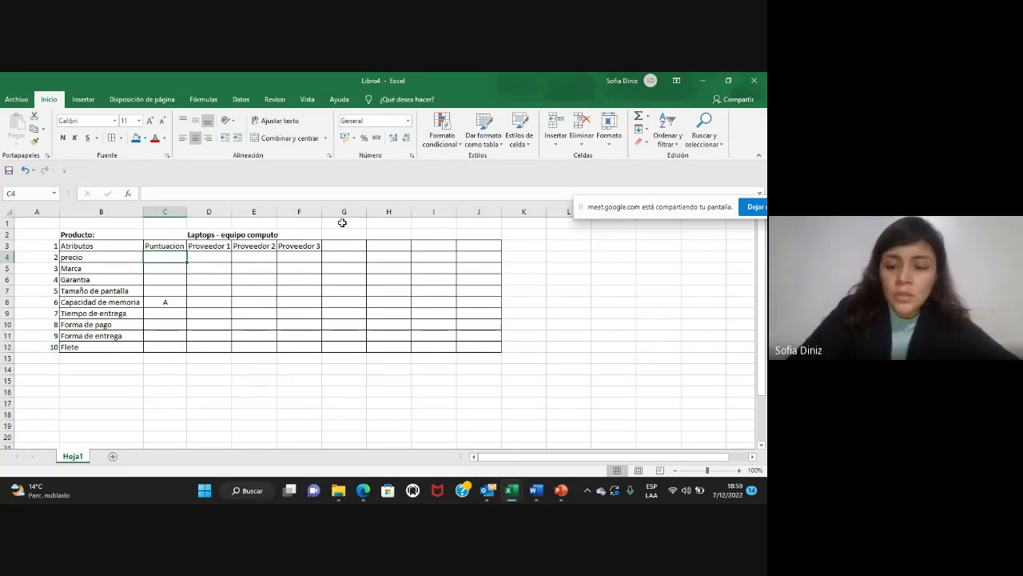
{"action": "left_click_drag", "start_coordinate": [344, 212], "coordinate": [508, 206]}
{"action": "key", "text": "ctrl+minus"}
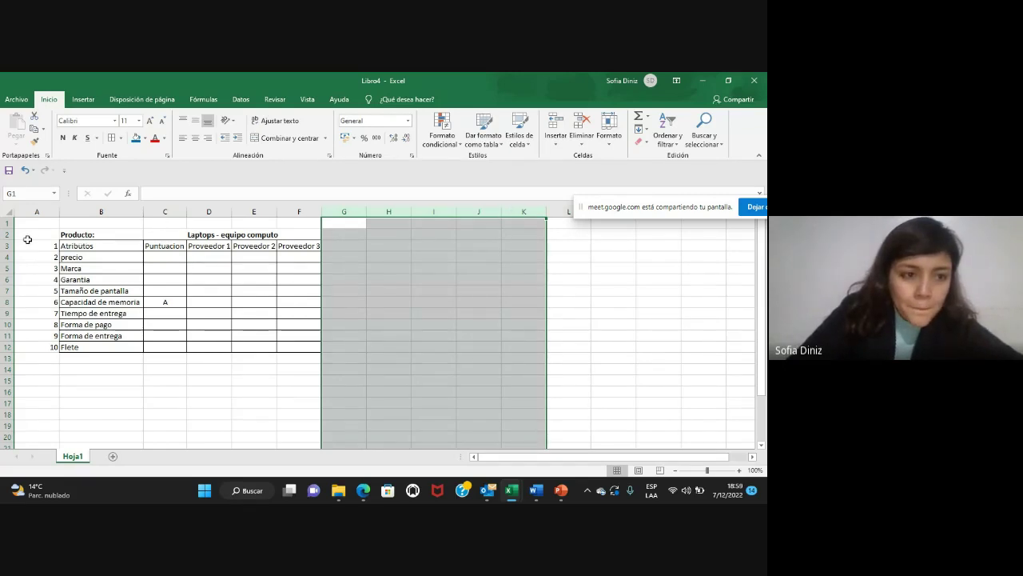
Add filters to the header row 3 of the comparison table
{"action": "left_click", "coordinate": [4, 245]}
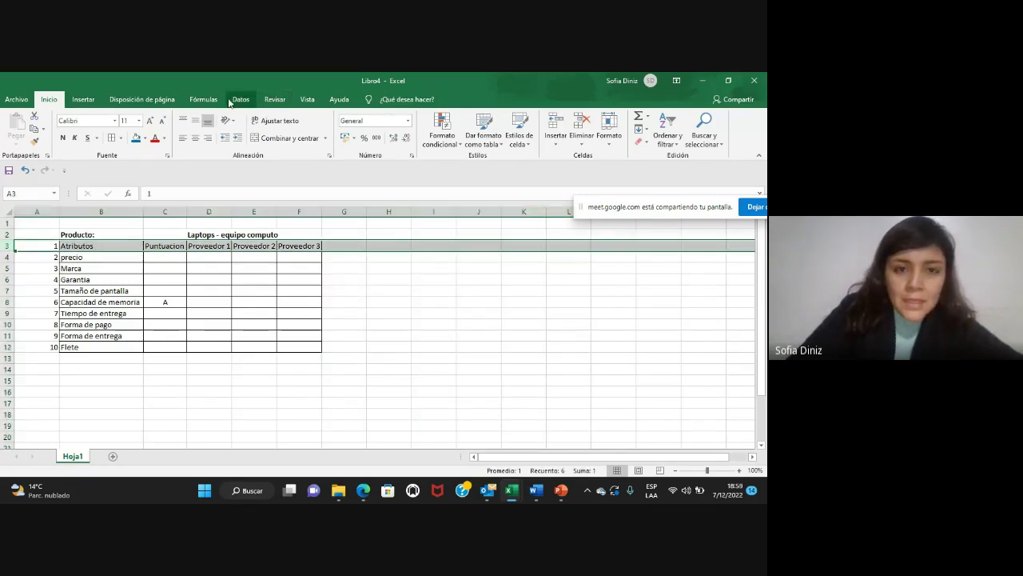
{"action": "left_click", "coordinate": [240, 99]}
{"action": "left_click", "coordinate": [402, 139]}
{"action": "left_click", "coordinate": [157, 258]}
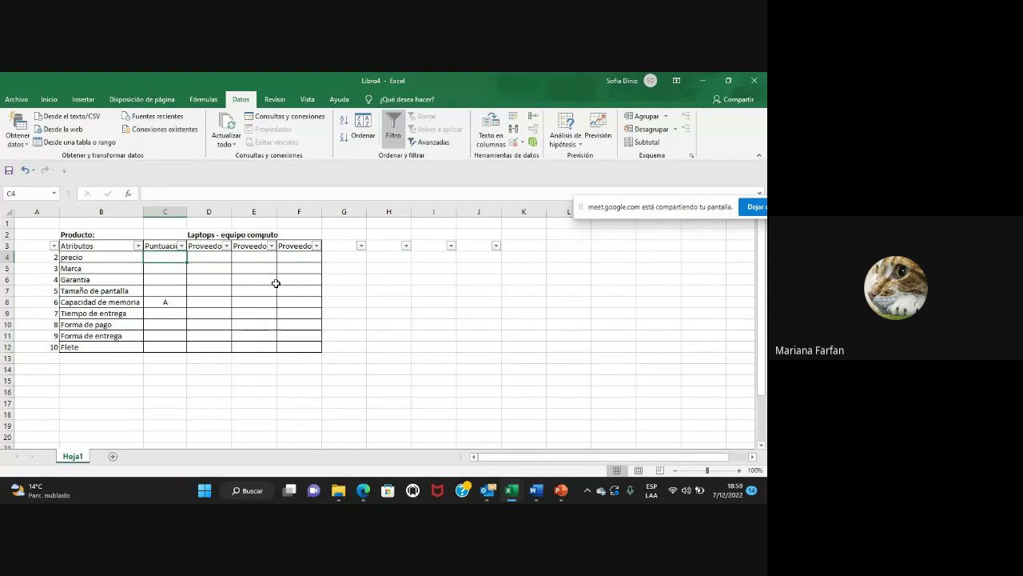
Enter the Puntuacion scores A for precio, B for Marca, A for Garantia and B for Tamaño de pantalla in C4:C7
{"action": "type", "text": "A"}
{"action": "key", "text": "Return"}
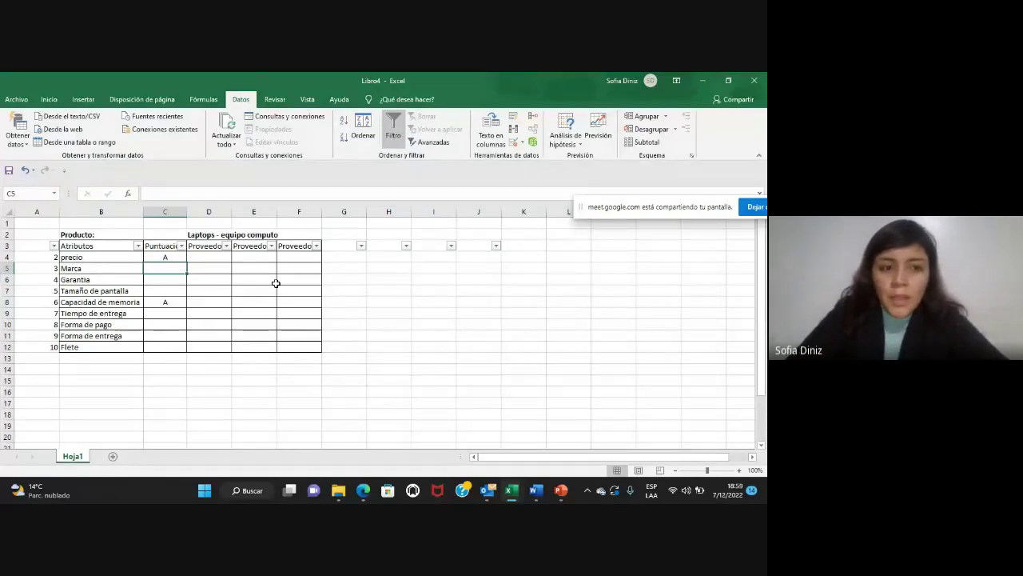
{"action": "type", "text": "B"}
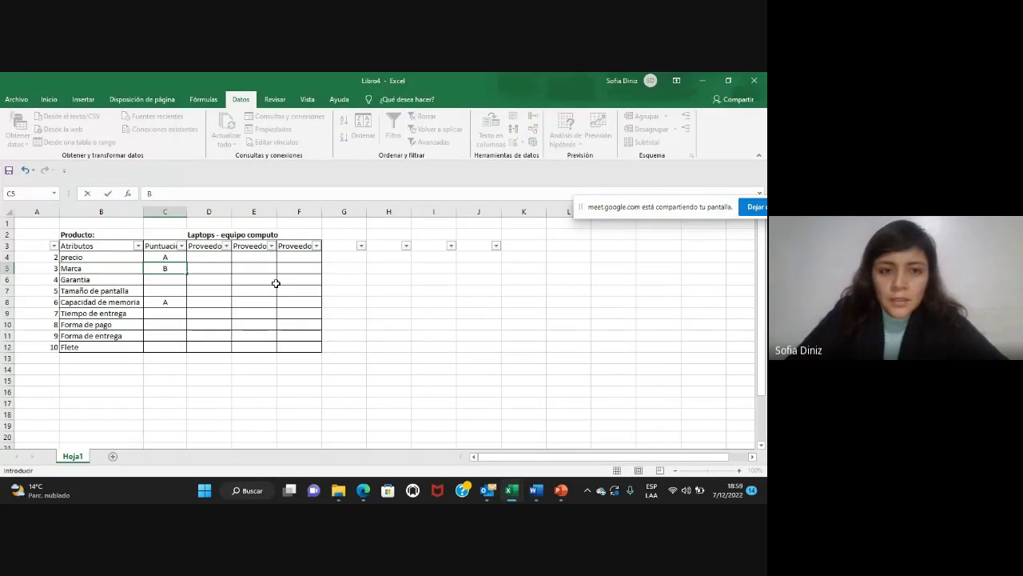
{"action": "key", "text": "Return"}
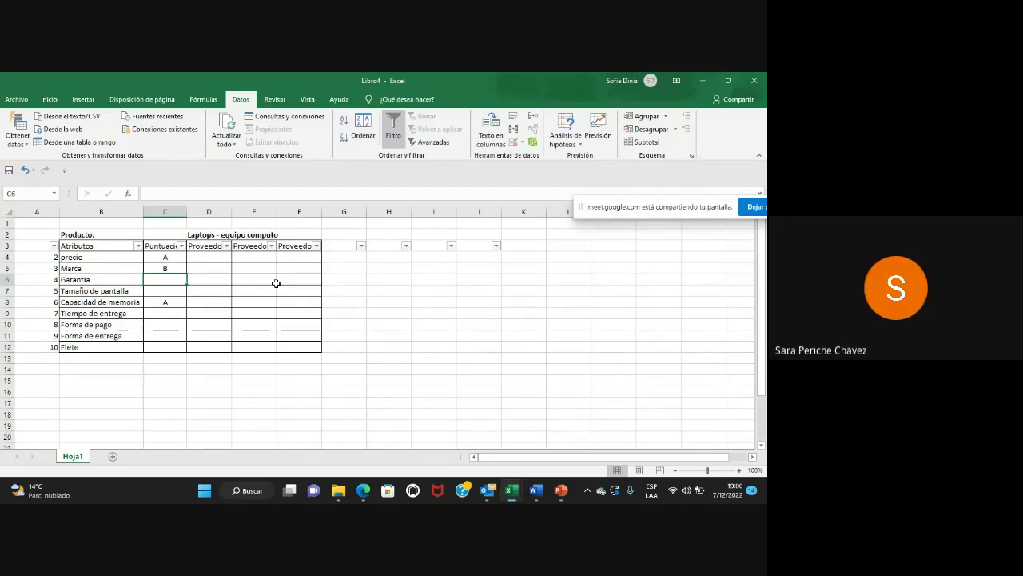
{"action": "type", "text": "A"}
{"action": "key", "text": "Return"}
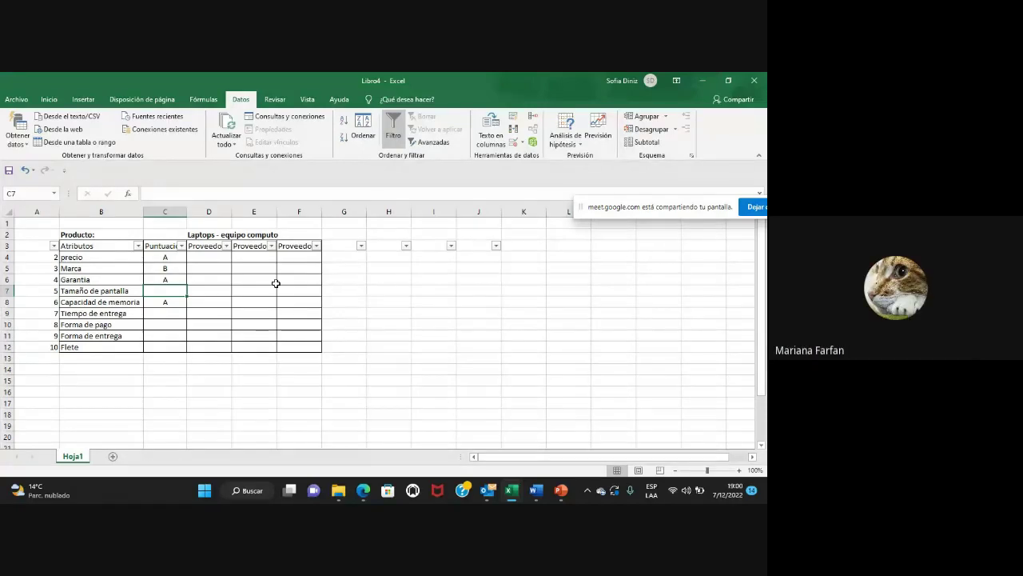
{"action": "type", "text": "B"}
{"action": "key", "text": "Return"}
{"action": "key", "text": "Return"}
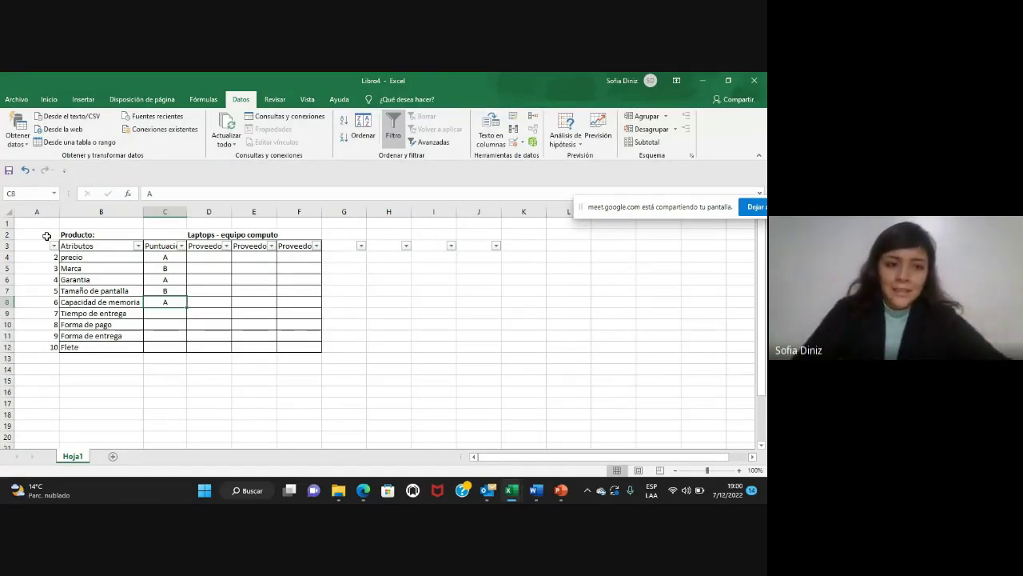
Insert a blank row above the table's header row and enter the label "Area:" in B1
{"action": "left_click", "coordinate": [6, 246]}
{"action": "key", "text": "ctrl+plus"}
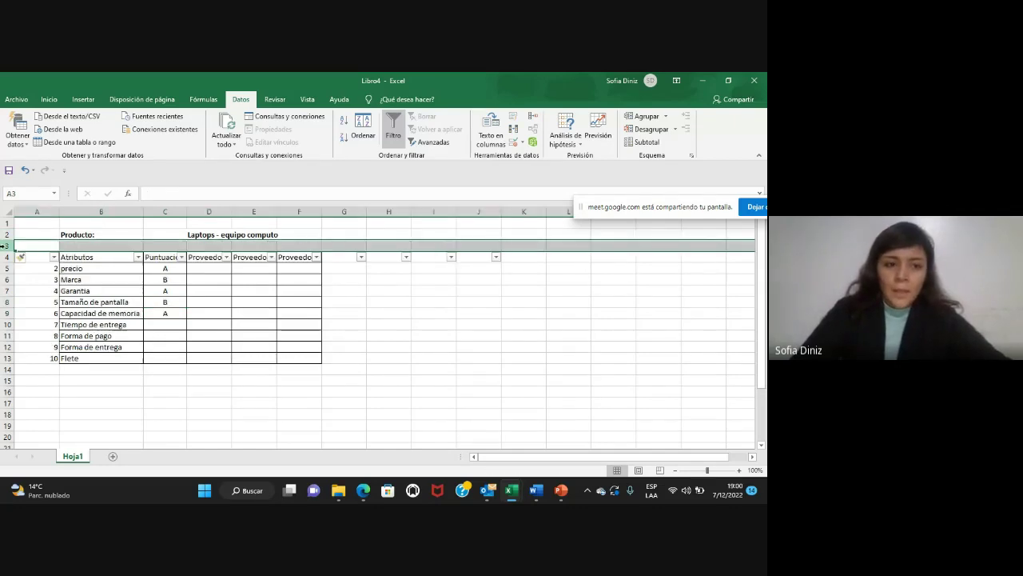
{"action": "left_click", "coordinate": [127, 233]}
{"action": "left_click", "coordinate": [104, 225]}
{"action": "type", "text": "Area:"}
{"action": "key", "text": "Return"}
{"action": "key", "text": "Return"}
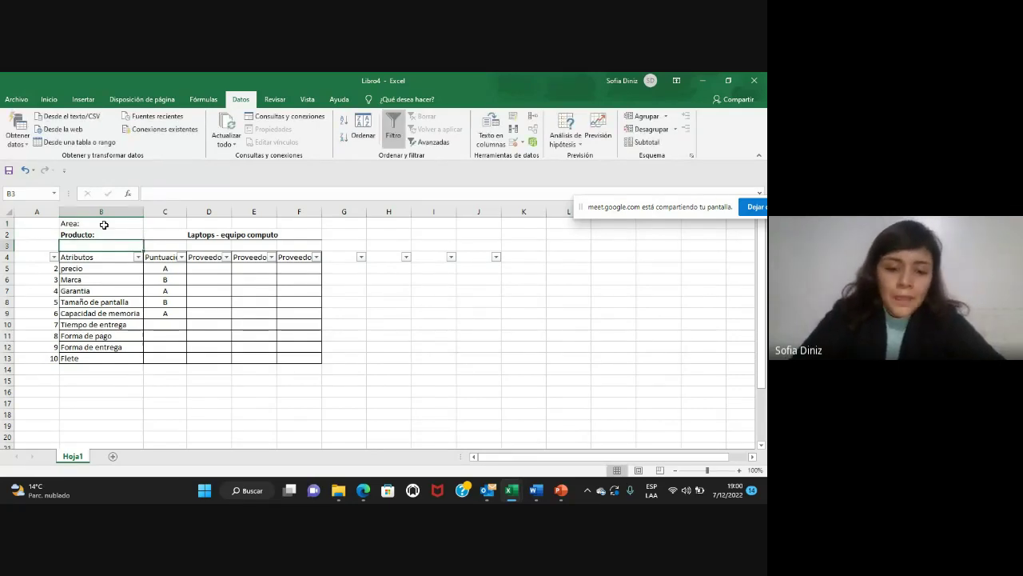
Enter "Necesidad" in B3 with "Urgente" beside it in C3, and make the labels B1:B3 bold
{"action": "type", "text": "C"}
{"action": "key", "text": "BackSpace"}
{"action": "key", "text": "BackSpace"}
{"action": "type", "text": "Necesidad"}
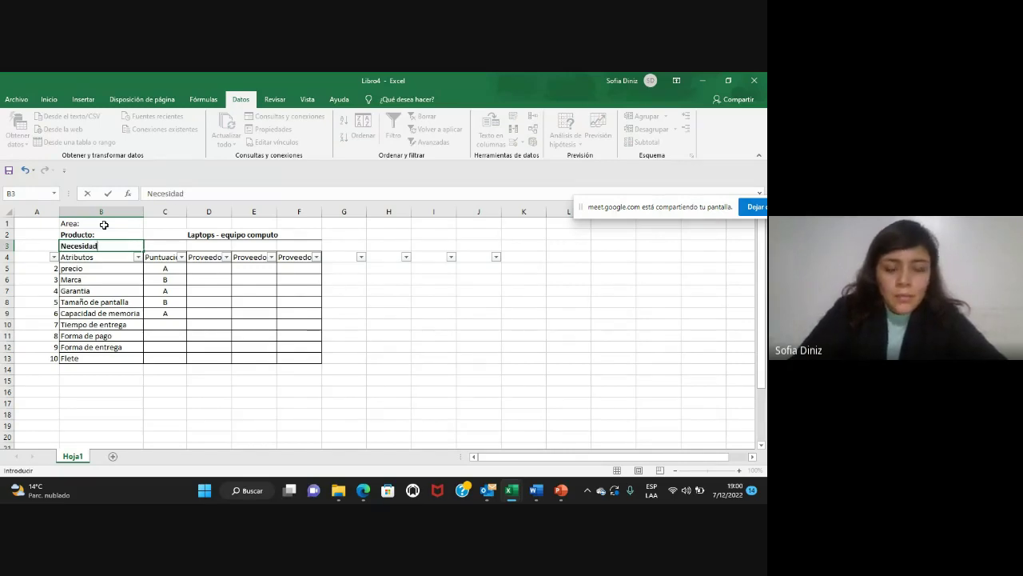
{"action": "key", "text": "Tab"}
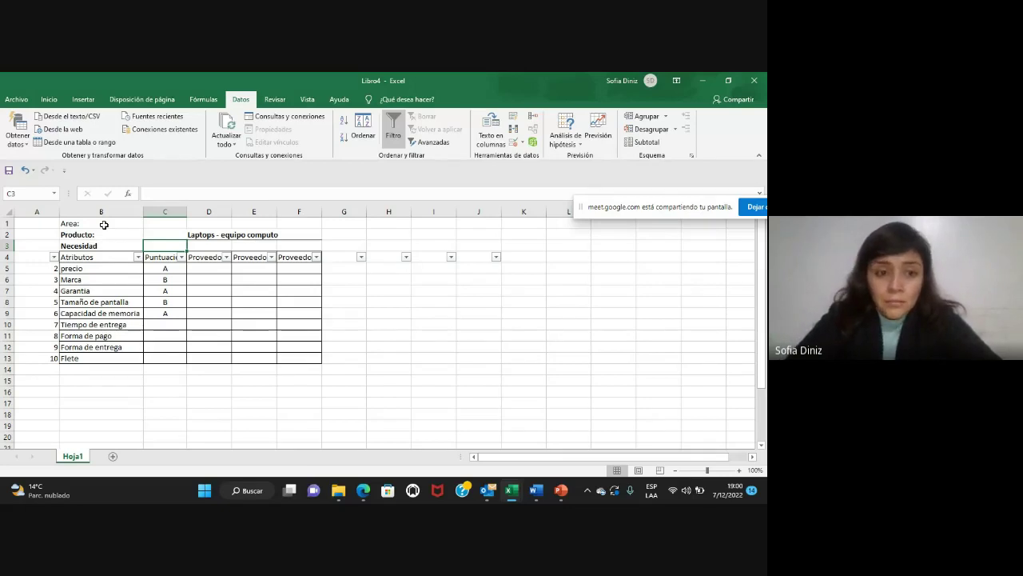
{"action": "type", "text": "Urgente"}
{"action": "key", "text": "ctrl+Return"}
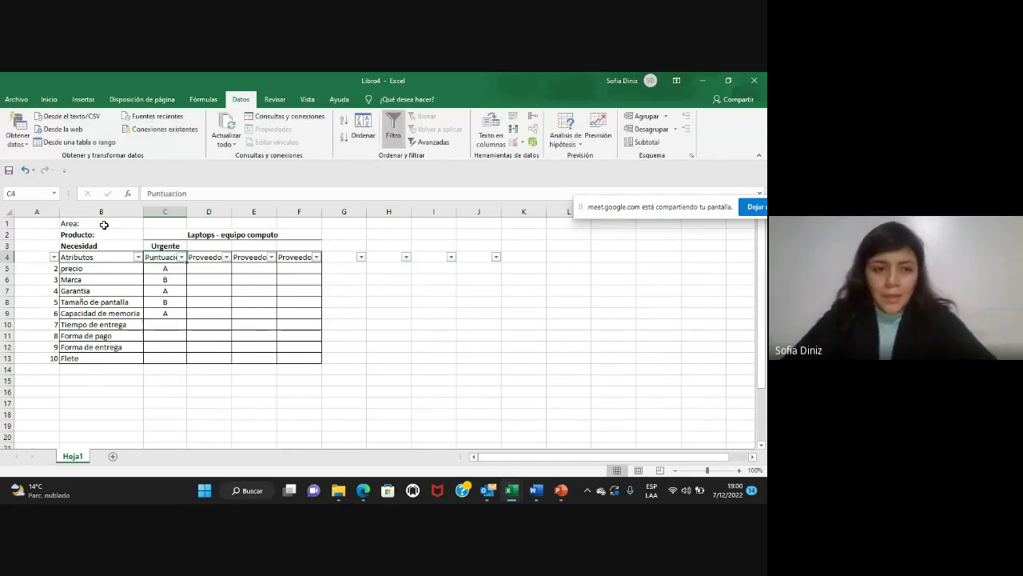
{"action": "left_click_drag", "start_coordinate": [76, 223], "coordinate": [71, 246]}
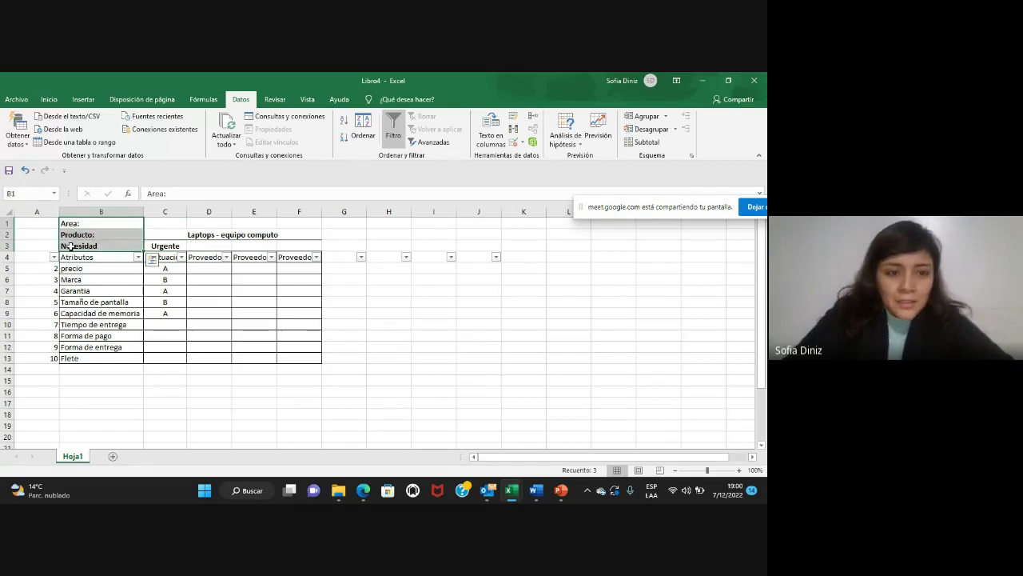
{"action": "left_click", "coordinate": [165, 326]}
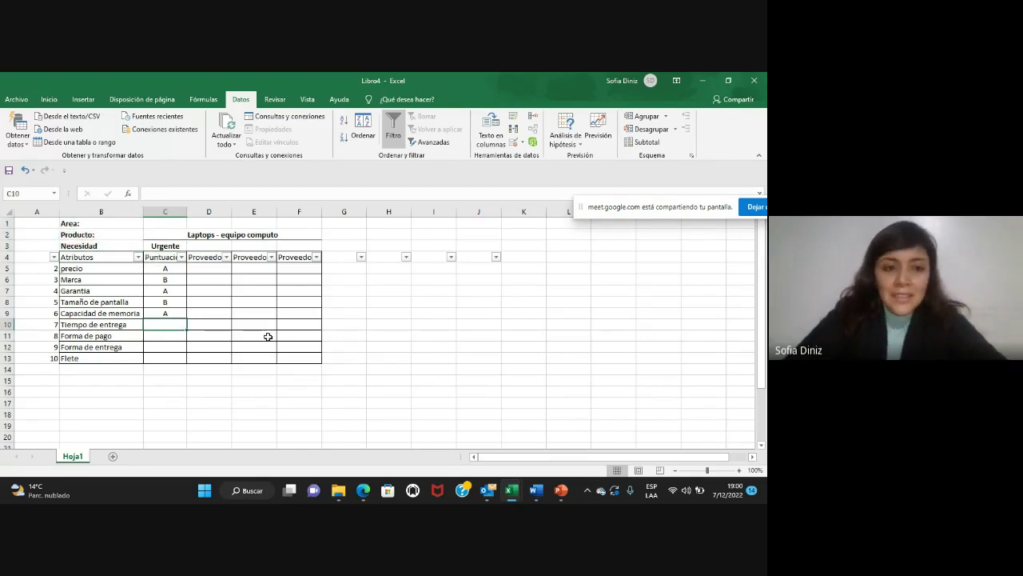
Replace the Necesidad value in C3 with "Enero"
{"action": "key", "text": "Up"}
{"action": "key", "text": "Up"}
{"action": "key", "text": "Up"}
{"action": "key", "text": "Up"}
{"action": "key", "text": "Up"}
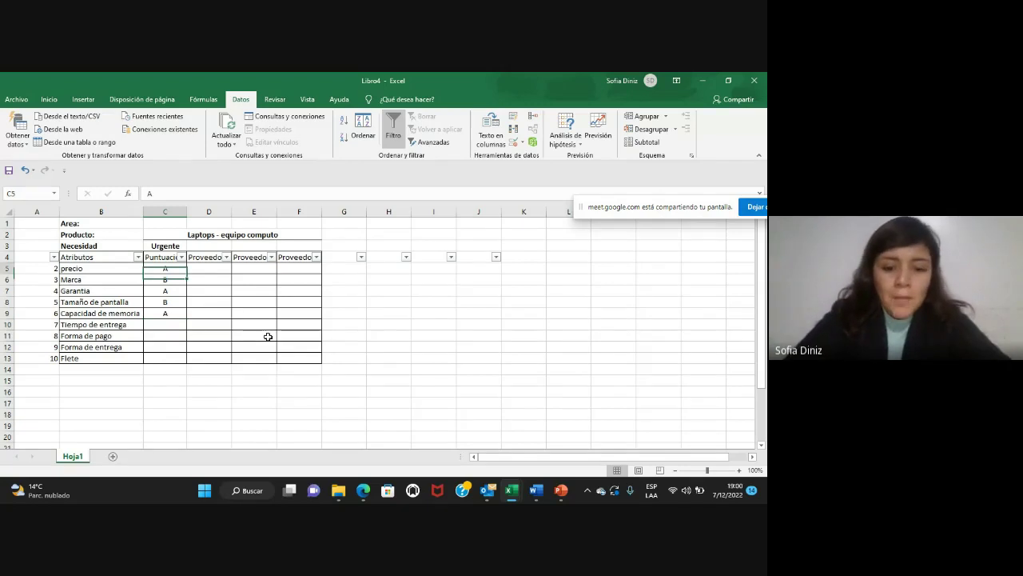
{"action": "key", "text": "Up"}
{"action": "key", "text": "Up"}
{"action": "type", "text": "enero"}
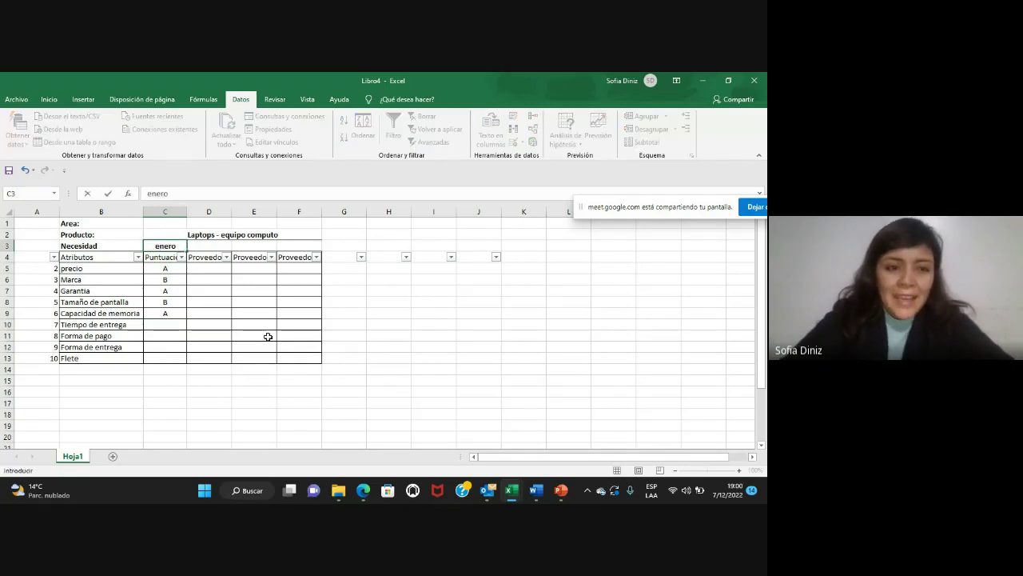
{"action": "key", "text": "BackSpace"}
{"action": "key", "text": "BackSpace"}
{"action": "key", "text": "BackSpace"}
{"action": "key", "text": "BackSpace"}
{"action": "type", "text": "Enero"}
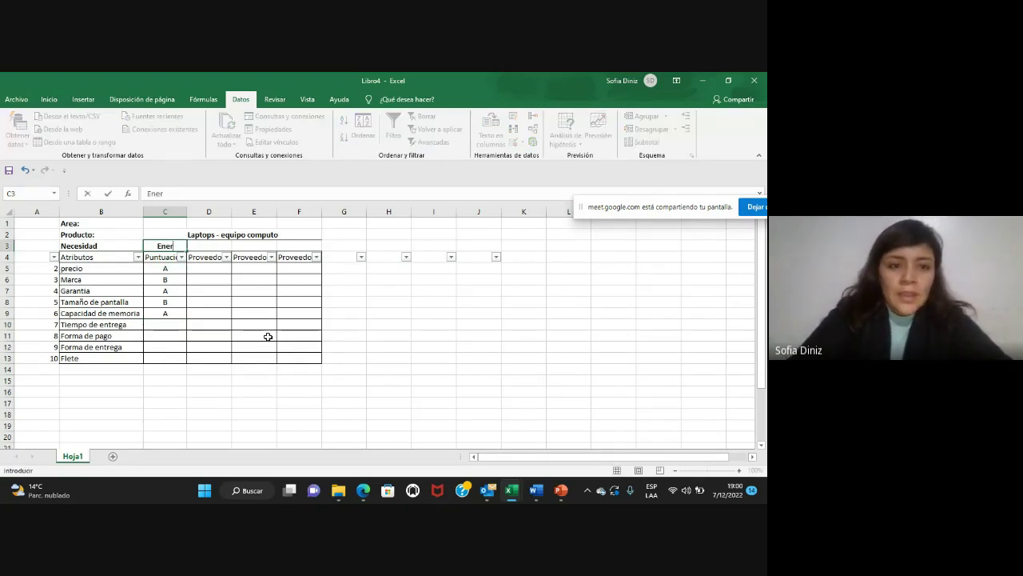
{"action": "key", "text": "Return"}
{"action": "key", "text": "Down"}
{"action": "key", "text": "Down"}
{"action": "key", "text": "Down"}
{"action": "key", "text": "Down"}
{"action": "key", "text": "Down"}
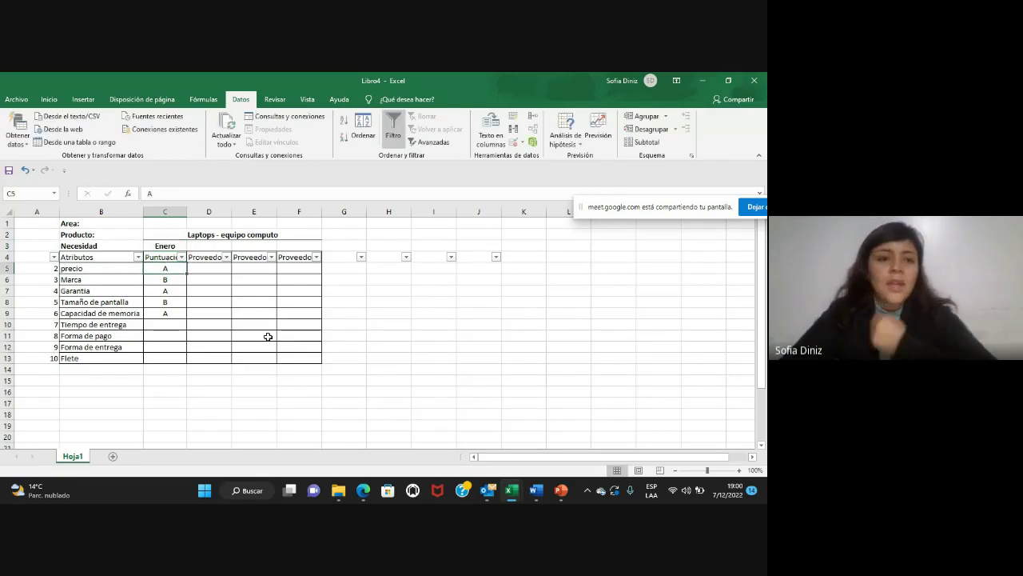
{"action": "key", "text": "Up"}
{"action": "key", "text": "Up"}
{"action": "key", "text": "Up"}
{"action": "key", "text": "Down"}
{"action": "key", "text": "Down"}
{"action": "key", "text": "Down"}
{"action": "key", "text": "Down"}
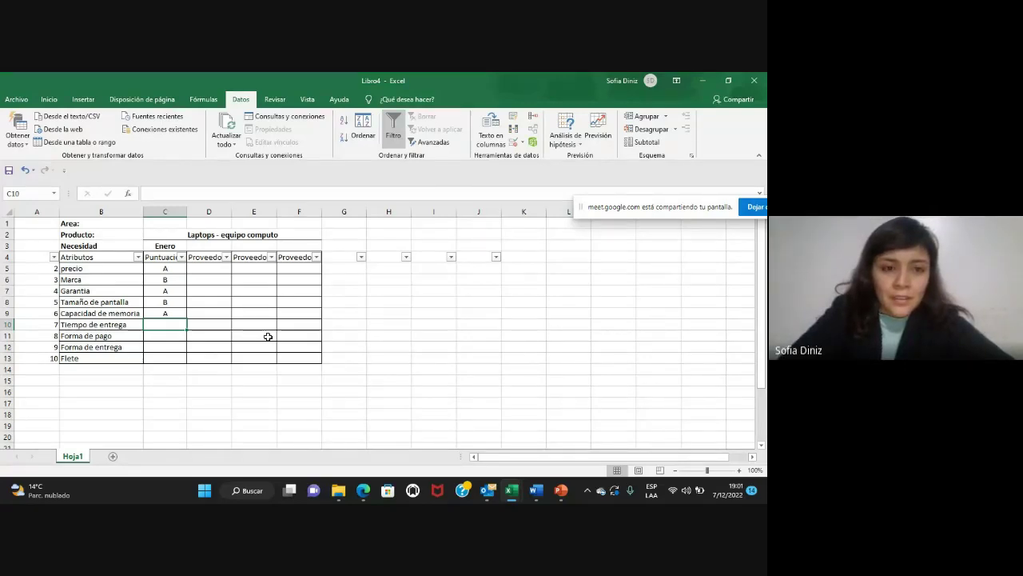
Set the Necesidad value in C3 to "Febrero"
{"action": "key", "text": "Up"}
{"action": "key", "text": "Up"}
{"action": "key", "text": "Up"}
{"action": "key", "text": "Up"}
{"action": "key", "text": "Up"}
{"action": "key", "text": "Up"}
{"action": "key", "text": "Up"}
{"action": "type", "text": "fene"}
{"action": "key", "text": "BackSpace"}
{"action": "key", "text": "BackSpace"}
{"action": "type", "text": "brero"}
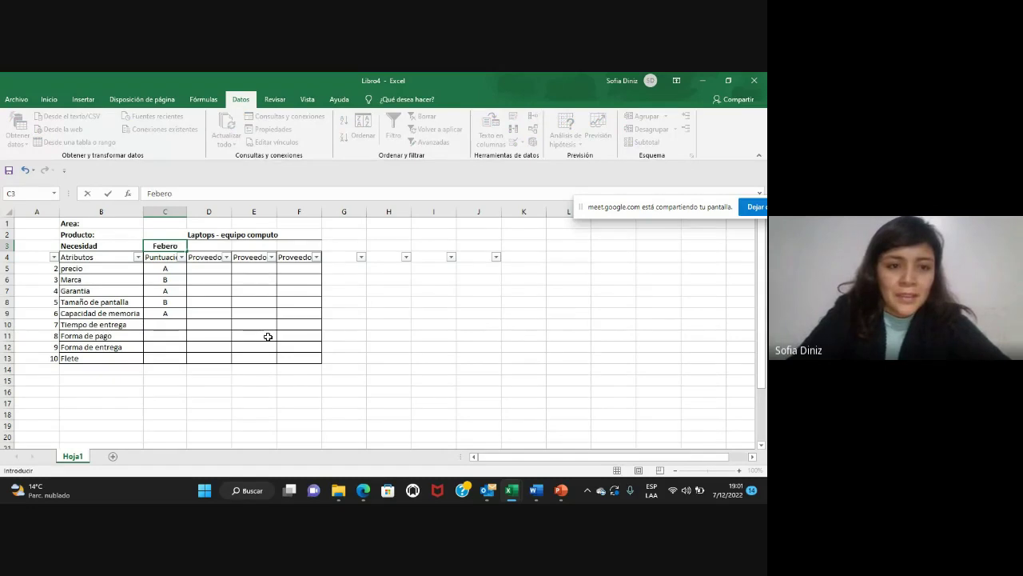
{"action": "key", "text": "Return"}
{"action": "key", "text": "Down"}
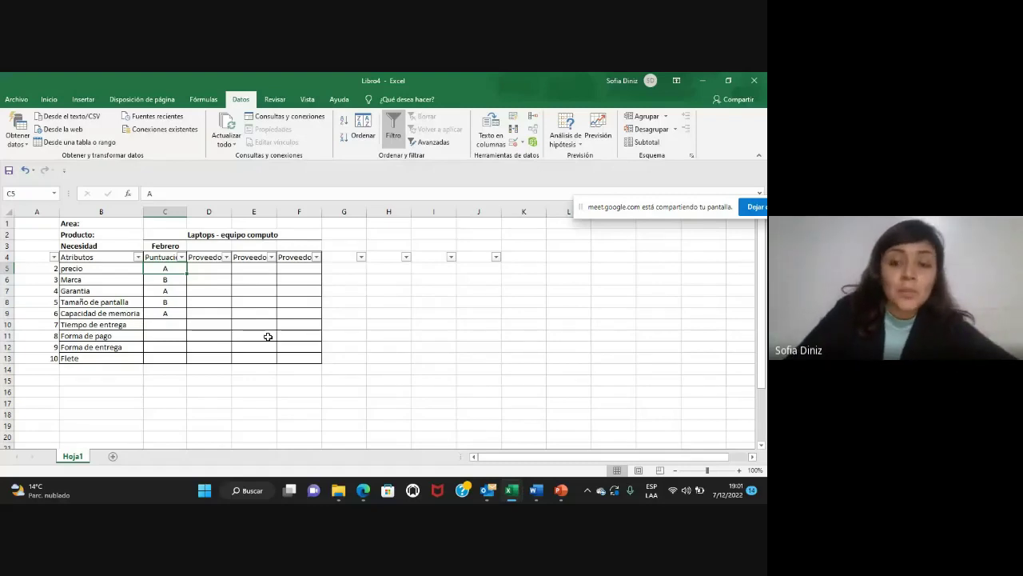
Enter the scores B for Tiempo de entrega and A for Forma de pago, Forma de entrega and Flete in C10:C13
{"action": "key", "text": "Down"}
{"action": "key", "text": "Down"}
{"action": "key", "text": "Down"}
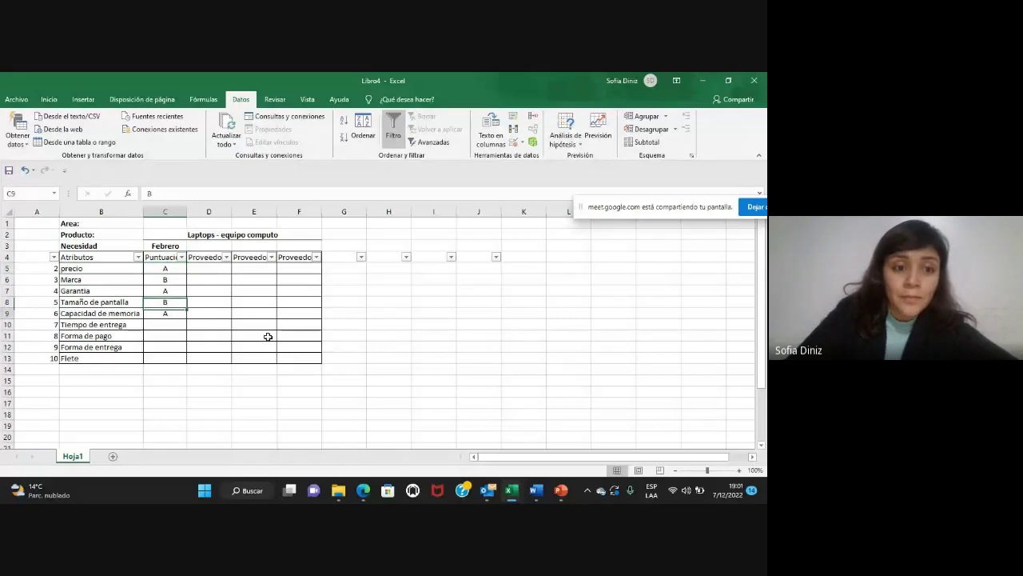
{"action": "key", "text": "Down"}
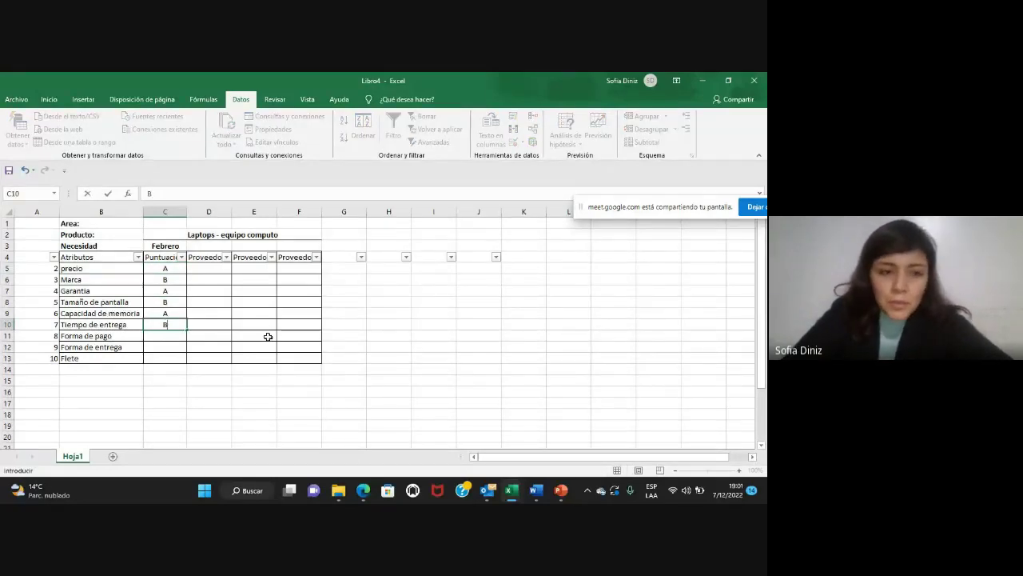
{"action": "type", "text": "B"}
{"action": "key", "text": "Return"}
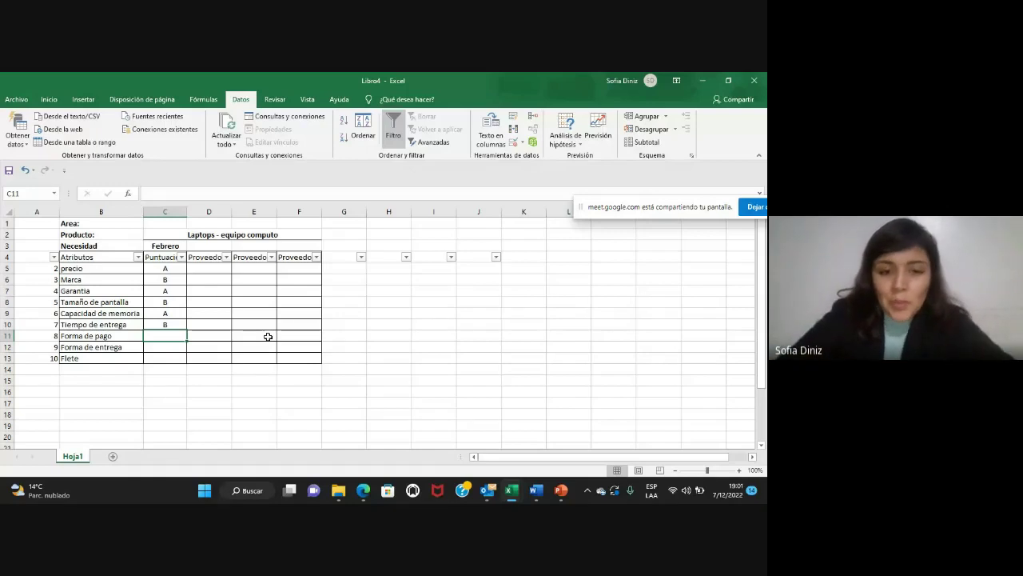
{"action": "type", "text": "A"}
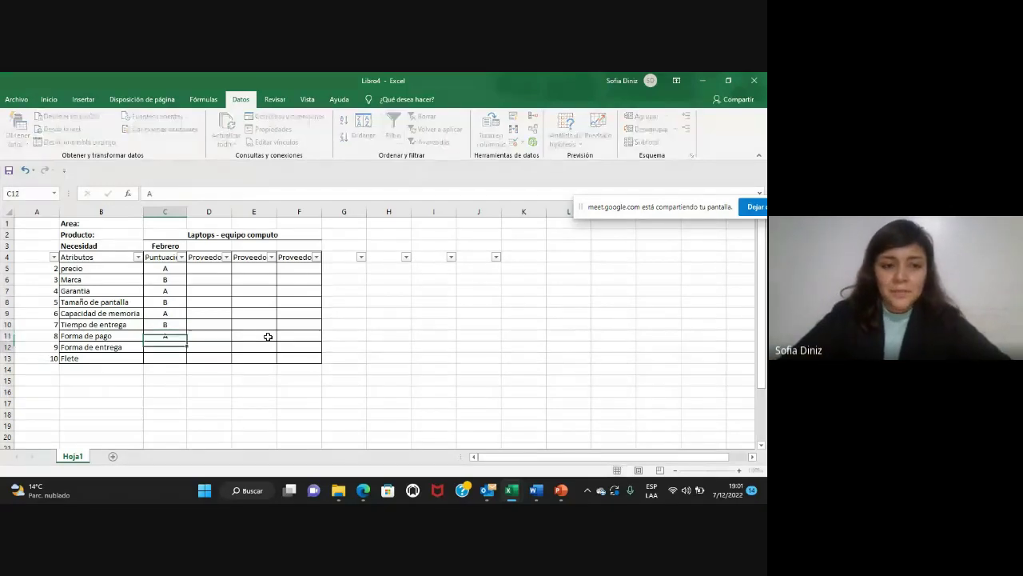
{"action": "key", "text": "Return"}
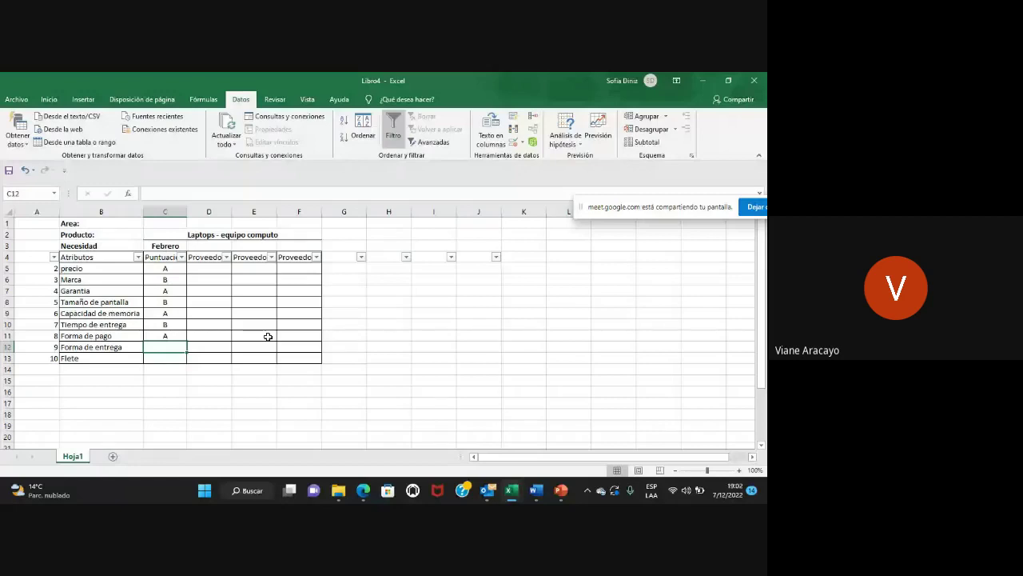
{"action": "type", "text": "A"}
{"action": "key", "text": "Return"}
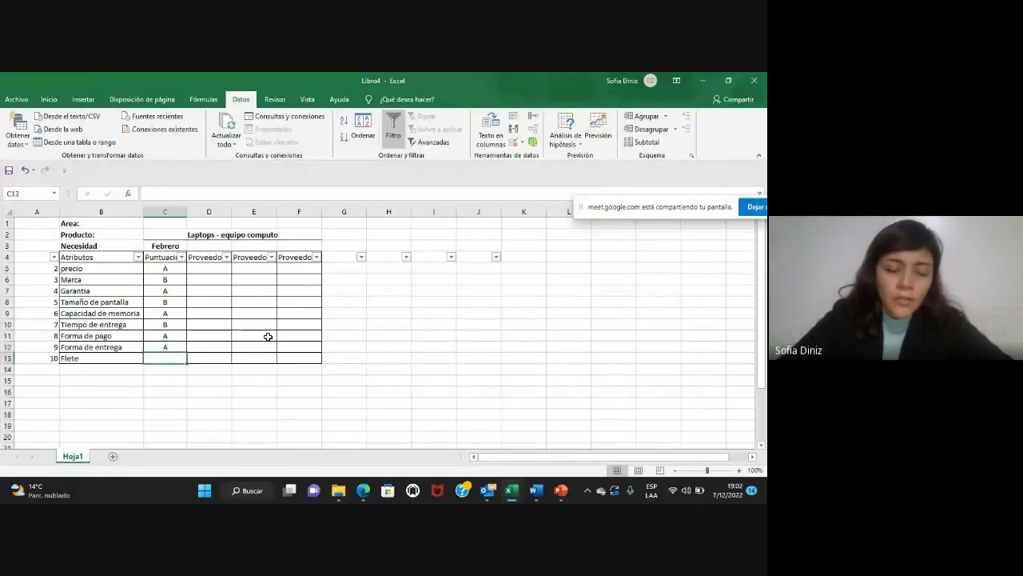
{"action": "type", "text": "A"}
{"action": "key", "text": "Return"}
{"action": "key", "text": "Up"}
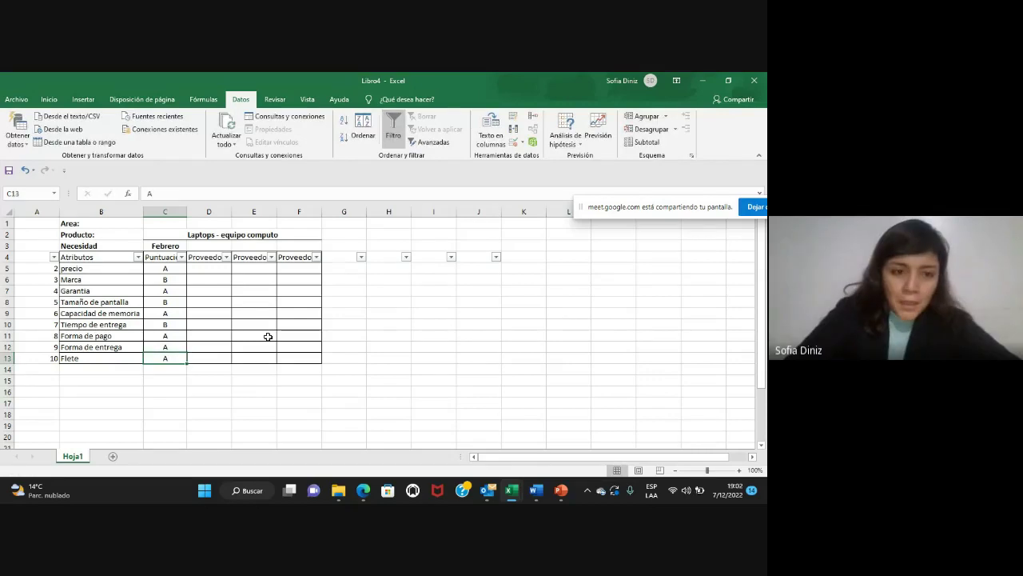
Sort the comparison table by the Puntuacion column from A to Z
{"action": "left_click", "coordinate": [181, 257]}
{"action": "left_click", "coordinate": [118, 265]}
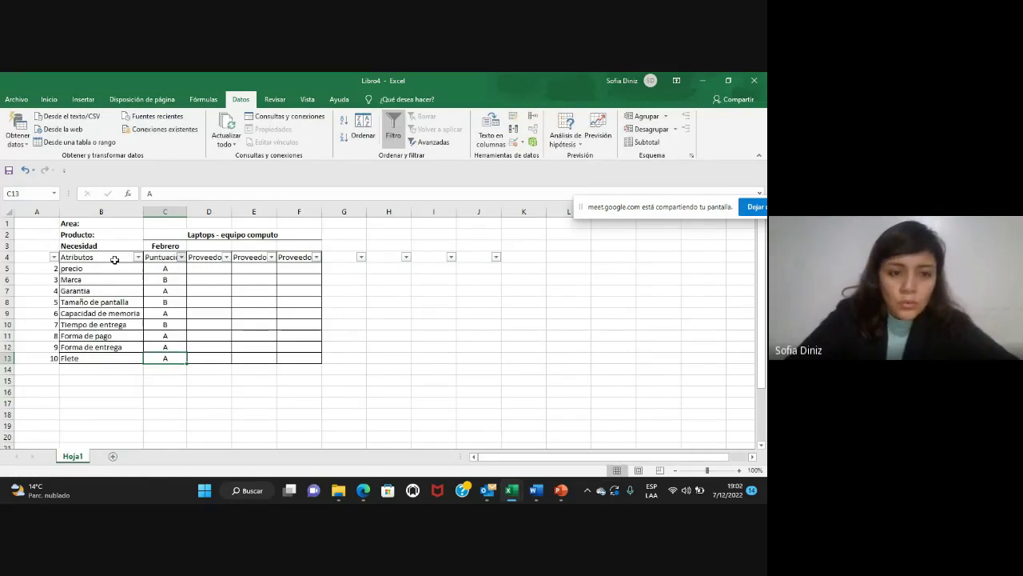
{"action": "left_click", "coordinate": [245, 327]}
{"action": "left_click", "coordinate": [371, 288]}
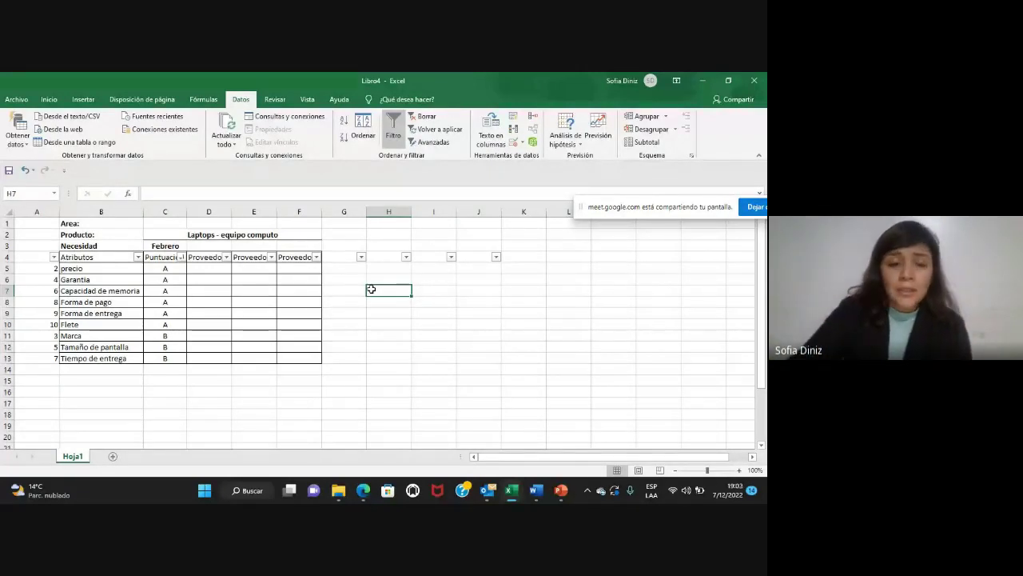
Delete the Tiempo de entrega row, row 13, from the comparison table
{"action": "key", "text": "Left"}
{"action": "key", "text": "Left"}
{"action": "key", "text": "Down"}
{"action": "key", "text": "Down"}
{"action": "key", "text": "Left"}
{"action": "key", "text": "Down"}
{"action": "key", "text": "Down"}
{"action": "key", "text": "Left"}
{"action": "key", "text": "Down"}
{"action": "key", "text": "Down"}
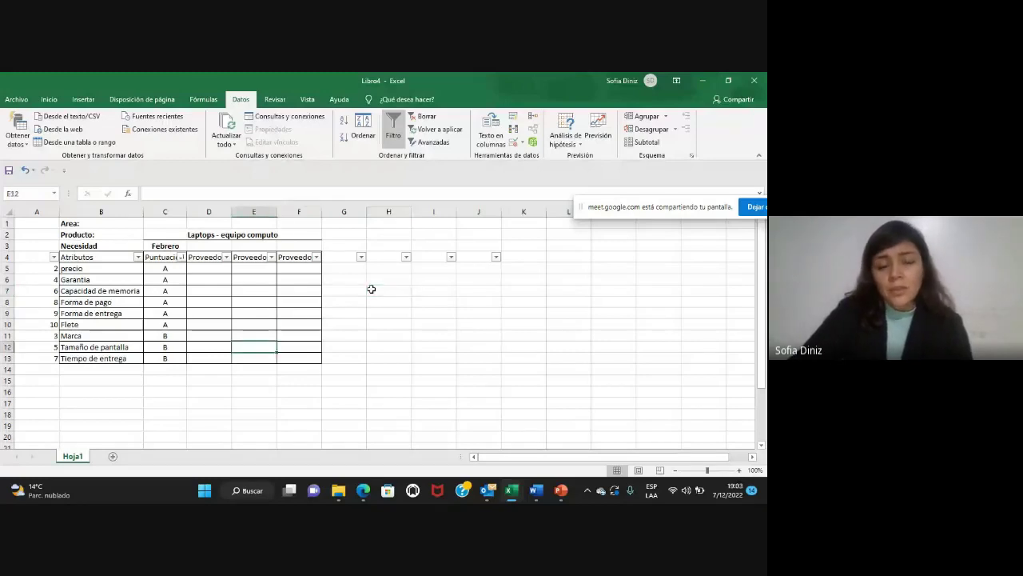
{"action": "key", "text": "Right"}
{"action": "key", "text": "Right"}
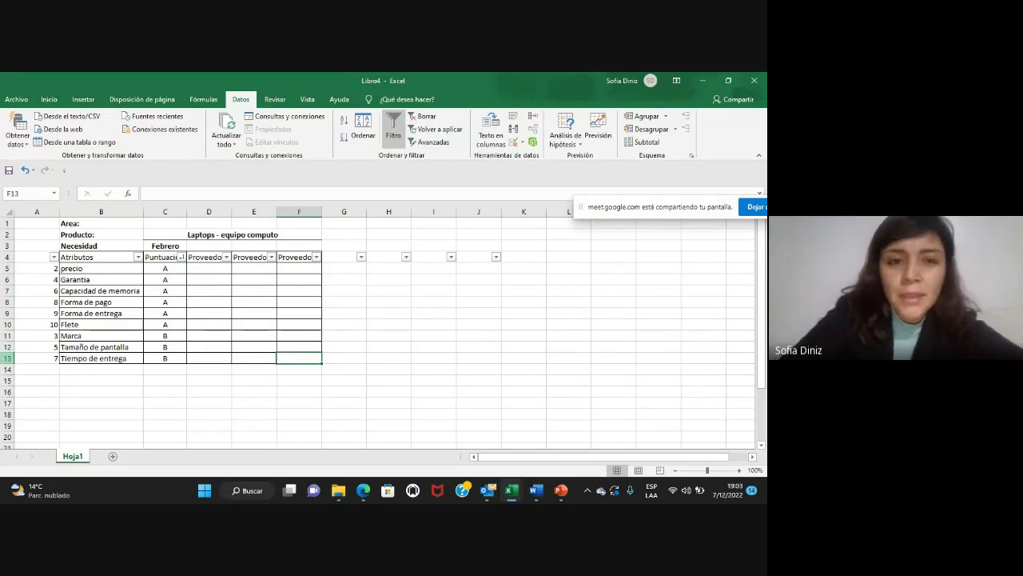
{"action": "left_click", "coordinate": [7, 359]}
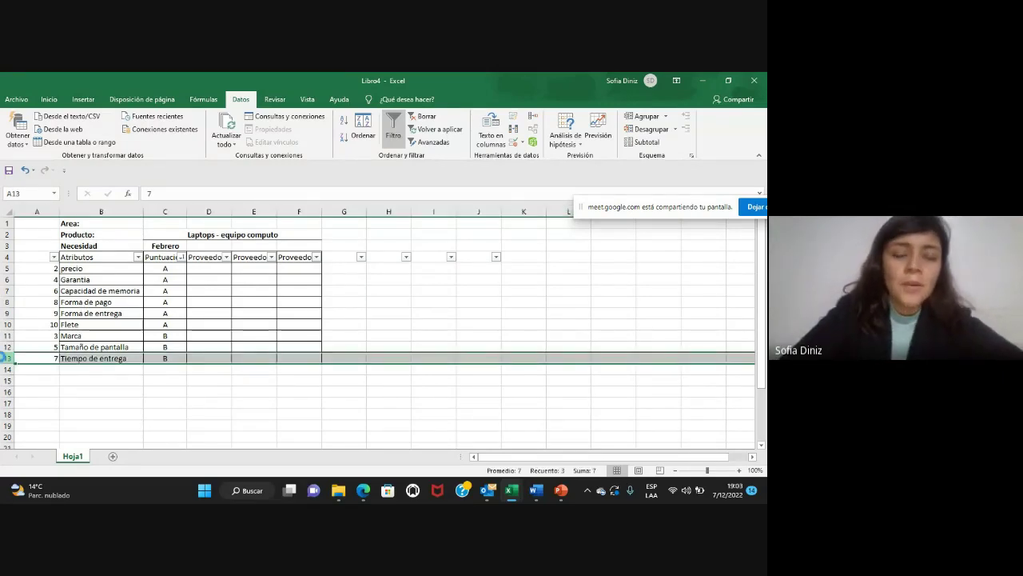
{"action": "key", "text": "Delete"}
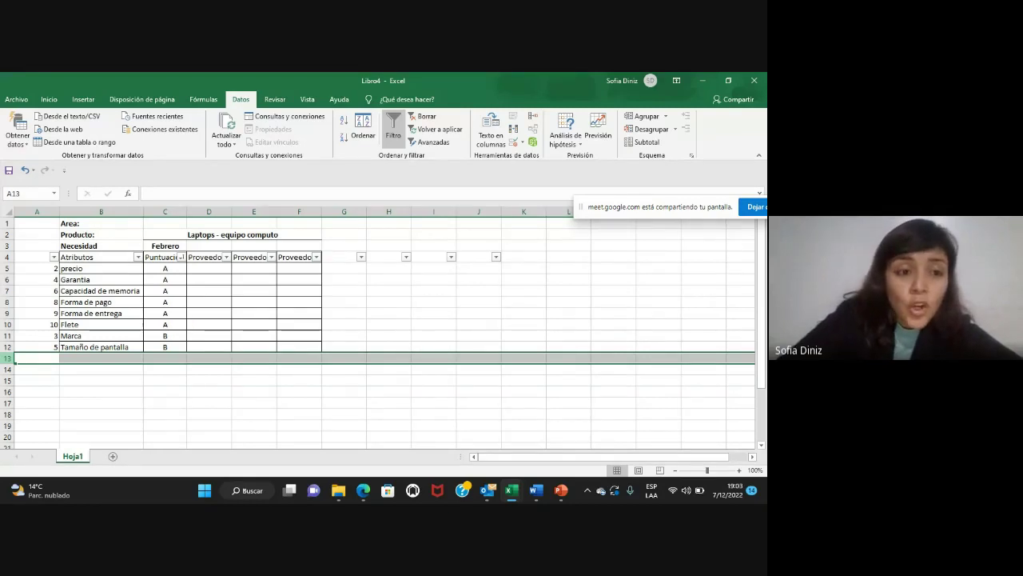
Review the sorted attributes and their Puntuacion scores in the comparison table
{"action": "key", "text": "Up"}
{"action": "key", "text": "Up"}
{"action": "key", "text": "Up"}
{"action": "key", "text": "Up"}
{"action": "key", "text": "Up"}
{"action": "key", "text": "Up"}
{"action": "key", "text": "Up"}
{"action": "key", "text": "Up"}
{"action": "key", "text": "Up"}
{"action": "key", "text": "Right"}
{"action": "key", "text": "Down"}
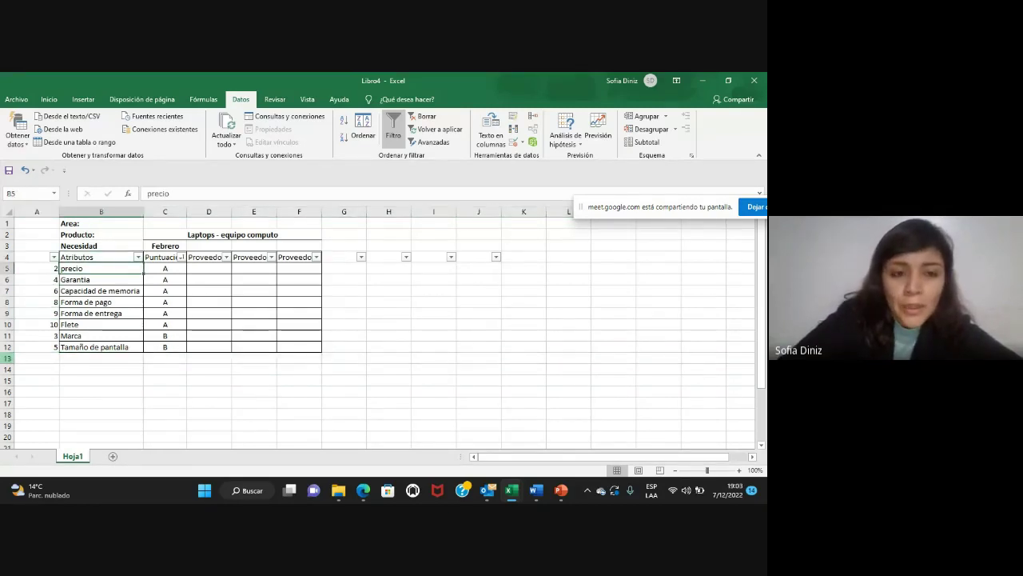
{"action": "left_click", "coordinate": [208, 268]}
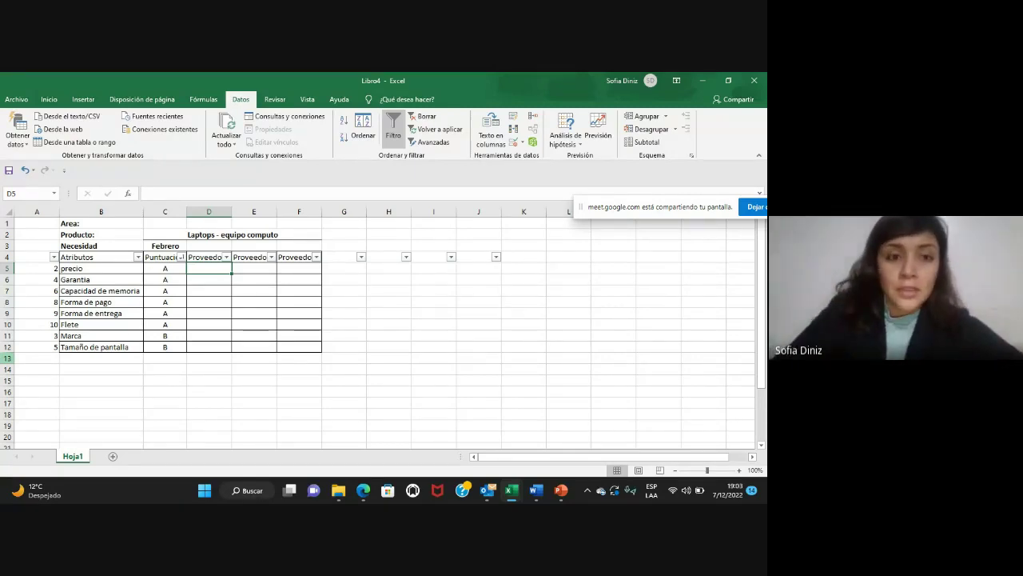
{"action": "left_click_drag", "start_coordinate": [164, 268], "coordinate": [165, 291]}
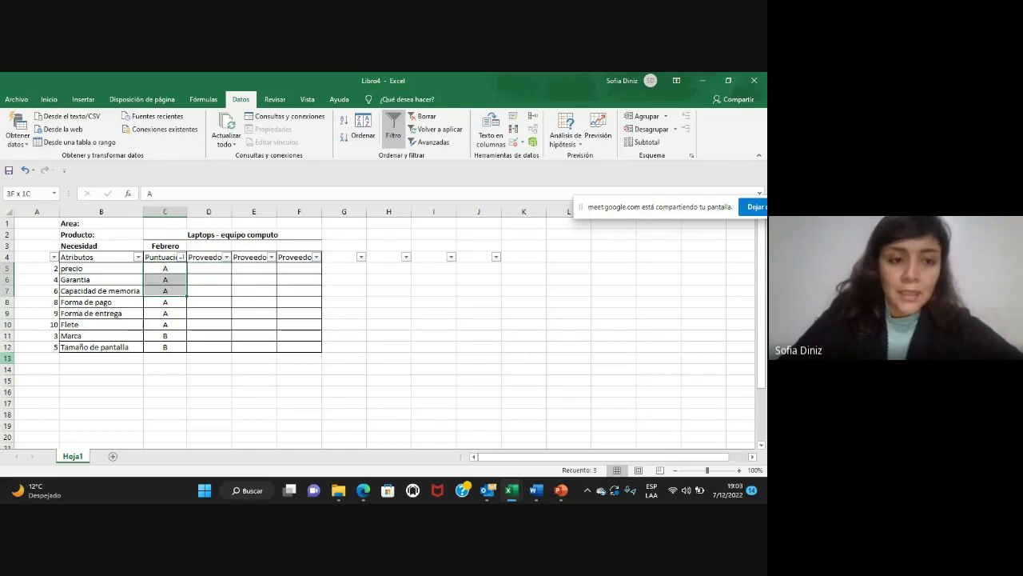
{"action": "left_click_drag", "start_coordinate": [101, 268], "coordinate": [101, 335]}
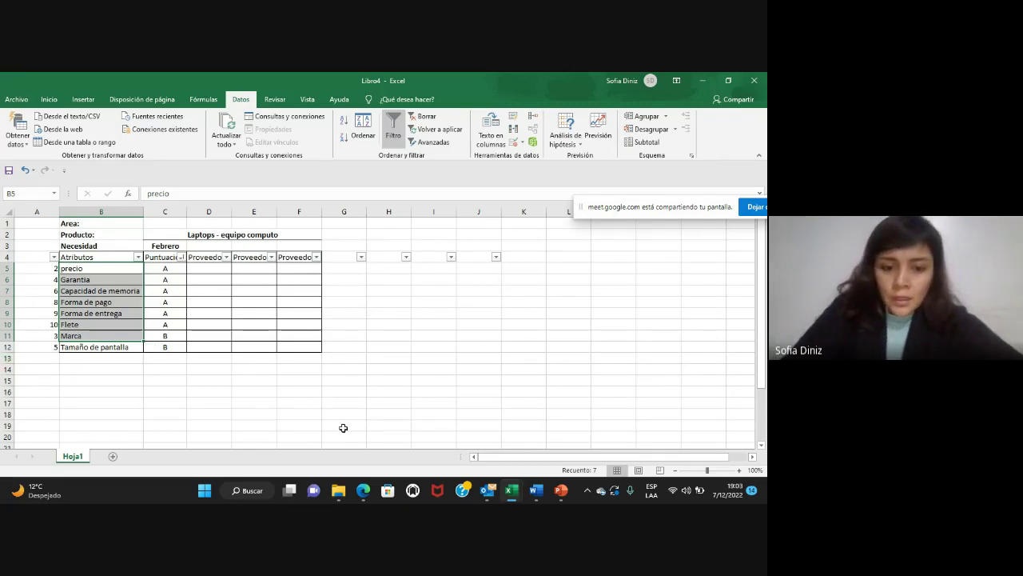
Switch to the Google Meet call in the browser to view the call messages
{"action": "mouse_move", "coordinate": [363, 489]}
{"action": "left_click", "coordinate": [293, 432]}
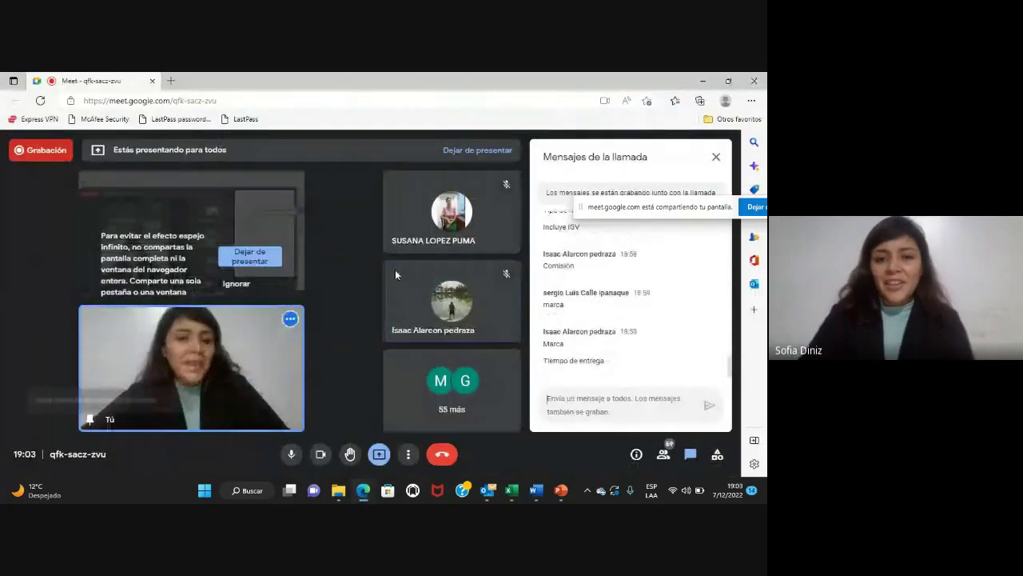